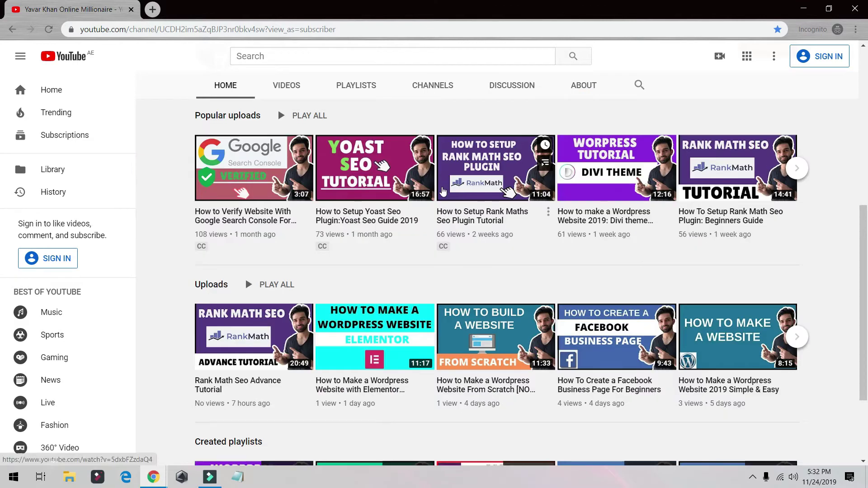
Scroll up through the channel's uploads
{"action": "scroll", "coordinate": [448, 191], "scroll_direction": "up", "scroll_amount": 8}
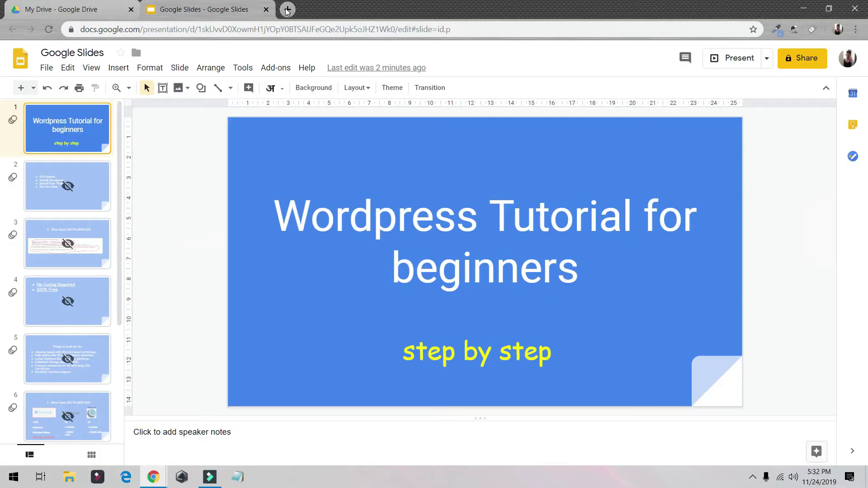
Close the Google Drive tab and load bluehost.com in a new tab
{"action": "left_click", "coordinate": [285, 10]}
{"action": "left_click", "coordinate": [131, 10]}
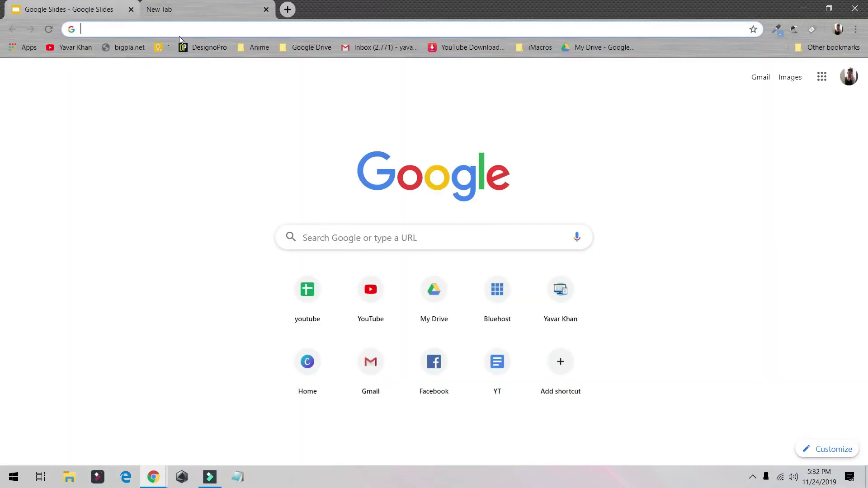
{"action": "type", "text": "bl"}
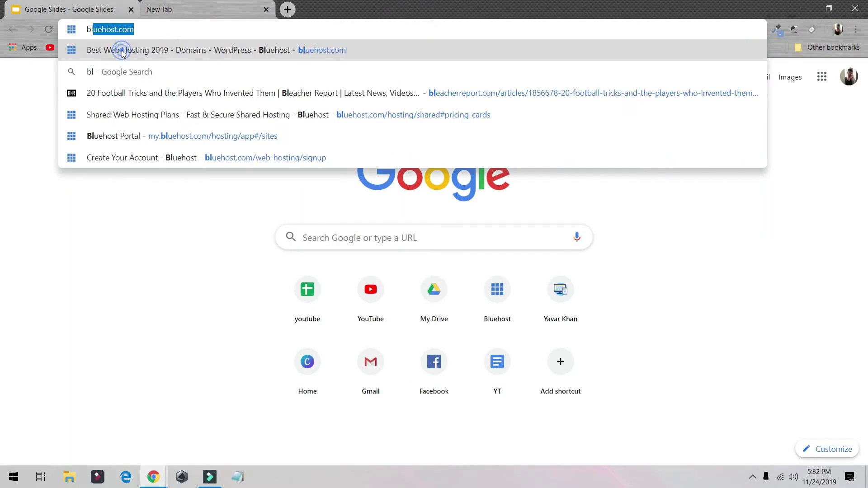
{"action": "left_click", "coordinate": [122, 50]}
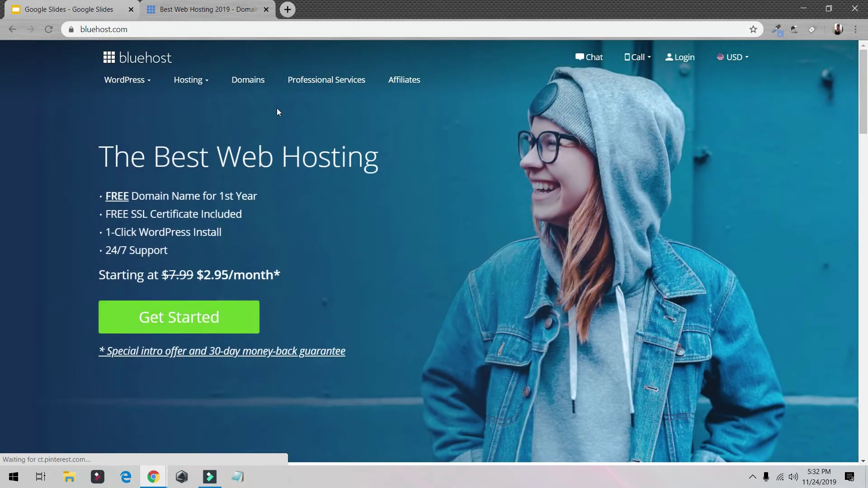
Select the Choice Plus plan from Bluehost's shared hosting pricing
{"action": "left_click_drag", "start_coordinate": [96, 191], "coordinate": [240, 238]}
{"action": "left_click", "coordinate": [241, 214]}
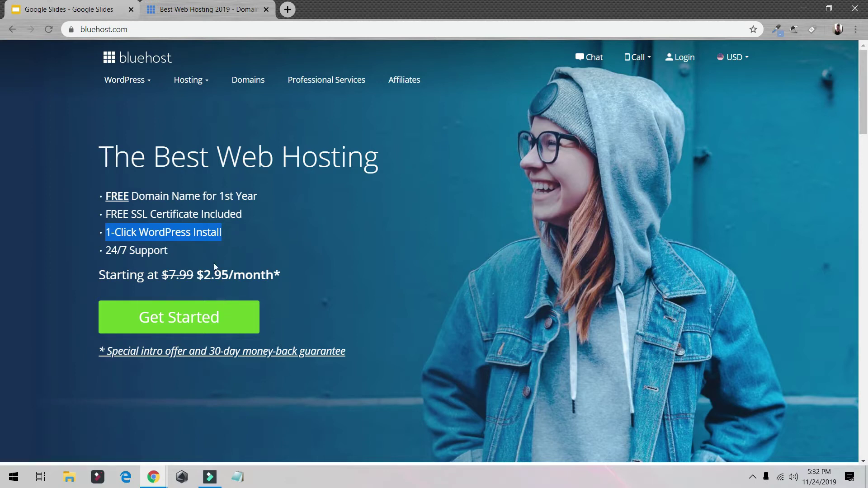
{"action": "left_click", "coordinate": [214, 323]}
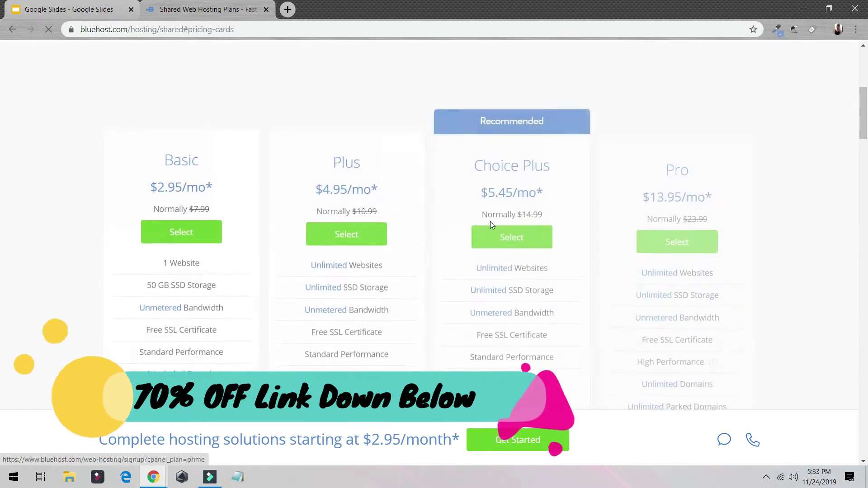
{"action": "scroll", "coordinate": [595, 216], "scroll_direction": "down", "scroll_amount": 2}
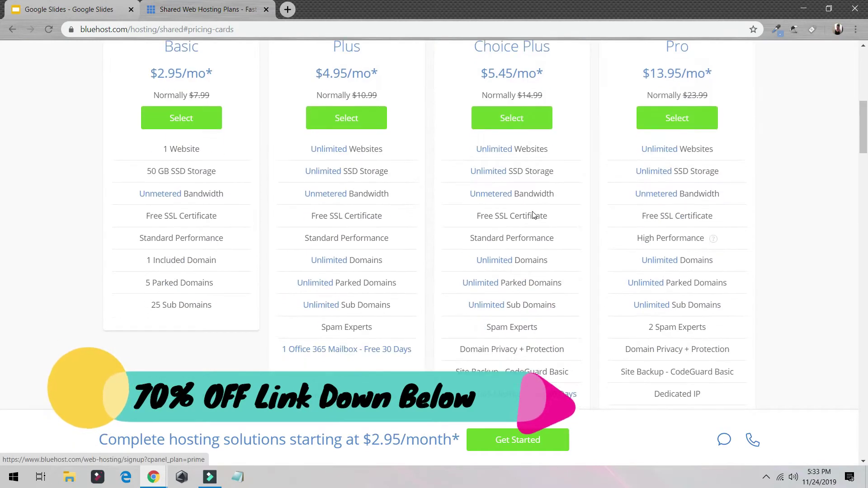
{"action": "scroll", "coordinate": [543, 271], "scroll_direction": "up", "scroll_amount": 4}
{"action": "left_click", "coordinate": [497, 348]}
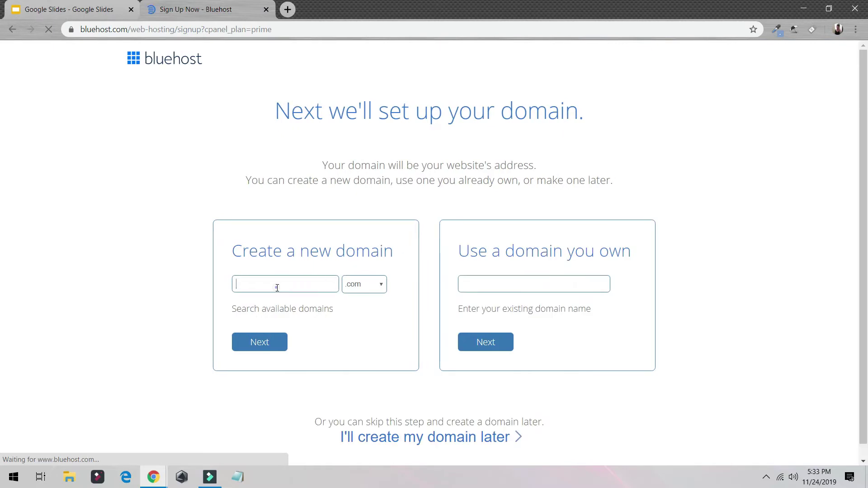
Enter the previously used .com domain and confirm it is available
{"action": "left_click", "coordinate": [277, 286]}
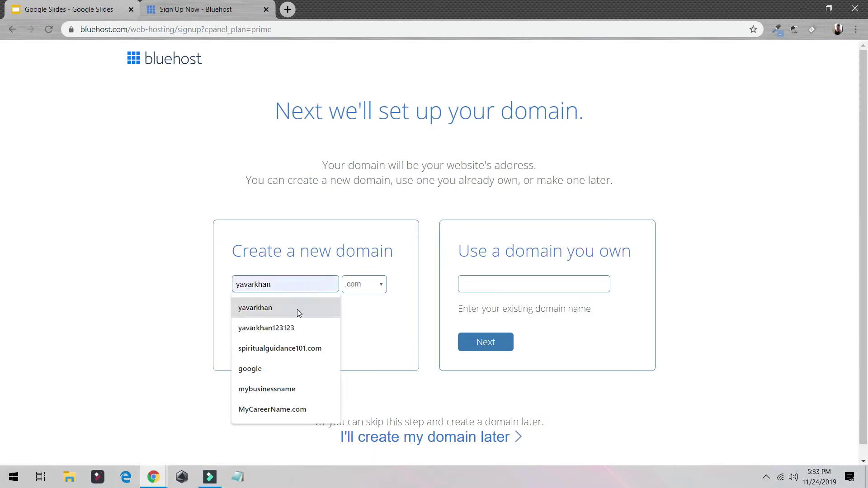
{"action": "left_click", "coordinate": [284, 329]}
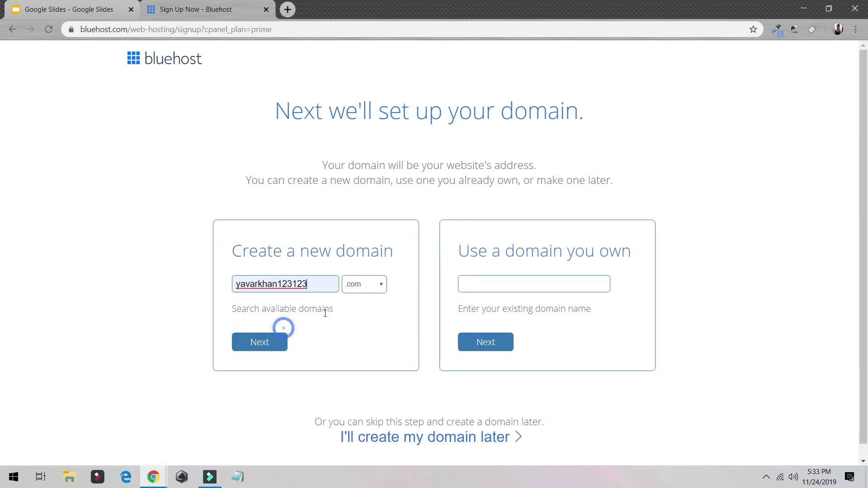
{"action": "left_click", "coordinate": [280, 339]}
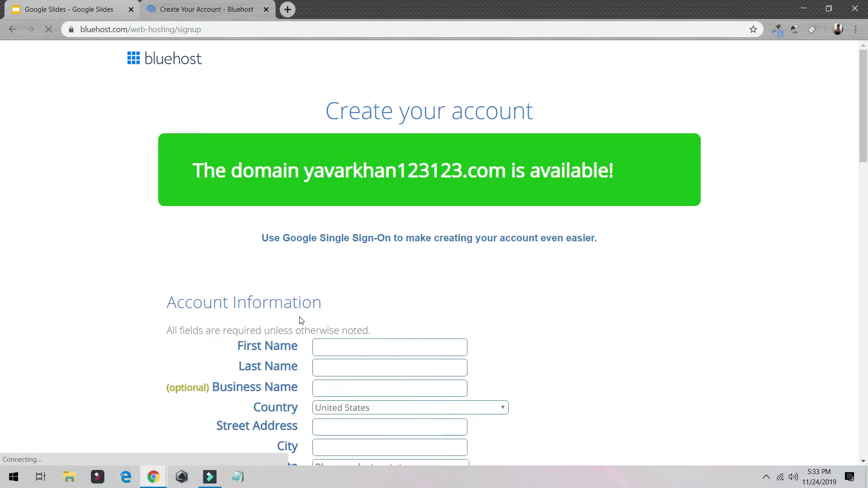
{"action": "scroll", "coordinate": [320, 207], "scroll_direction": "down", "scroll_amount": 3}
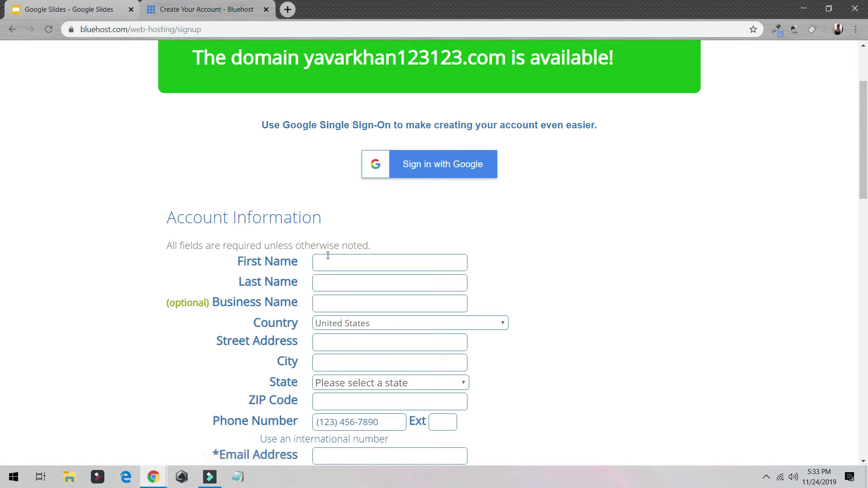
{"action": "scroll", "coordinate": [448, 176], "scroll_direction": "down", "scroll_amount": 10}
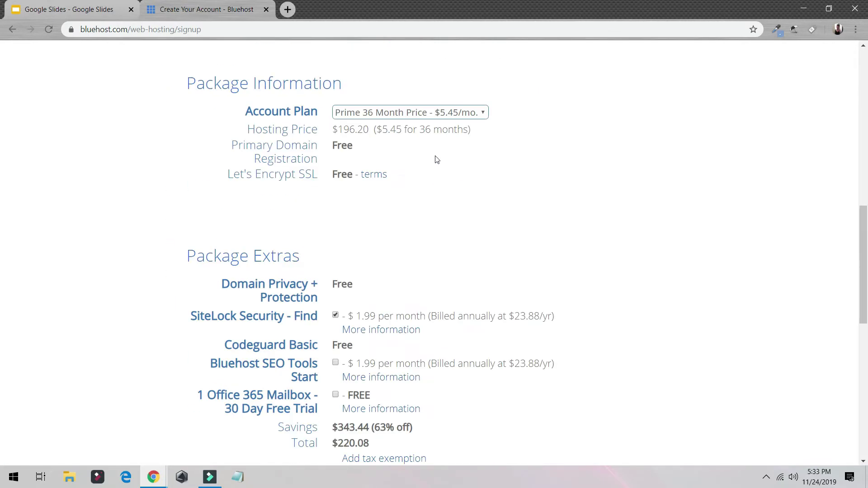
{"action": "scroll", "coordinate": [437, 159], "scroll_direction": "down", "scroll_amount": 5}
{"action": "scroll", "coordinate": [407, 156], "scroll_direction": "up", "scroll_amount": 5}
Set the account plan to Prime 12 Month and add Bluehost SEO Tools
{"action": "left_click", "coordinate": [412, 118]}
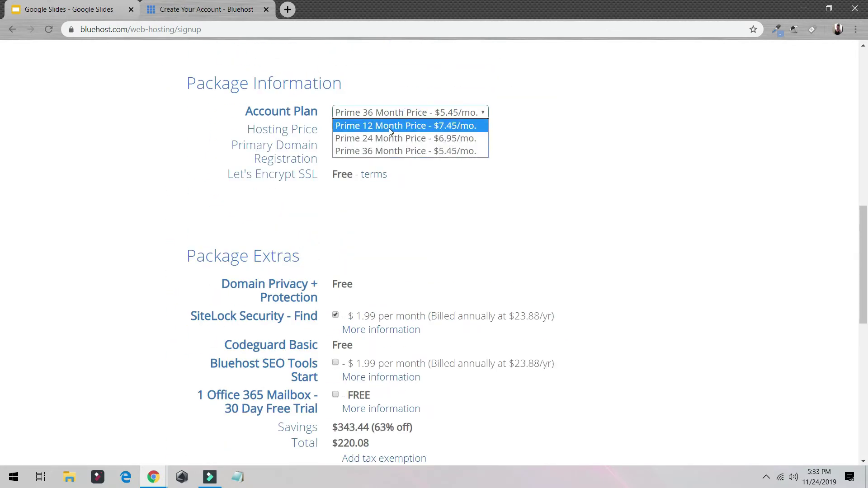
{"action": "left_click", "coordinate": [389, 124]}
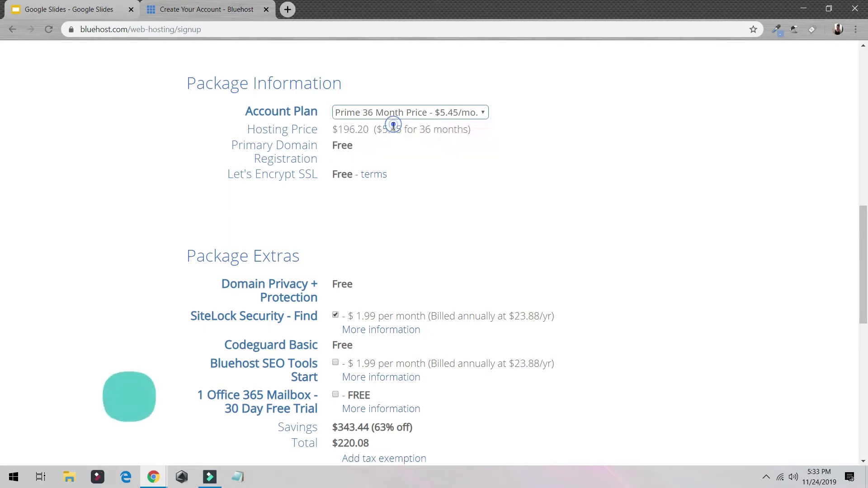
{"action": "left_click", "coordinate": [335, 363]}
{"action": "scroll", "coordinate": [420, 358], "scroll_direction": "down", "scroll_amount": 10}
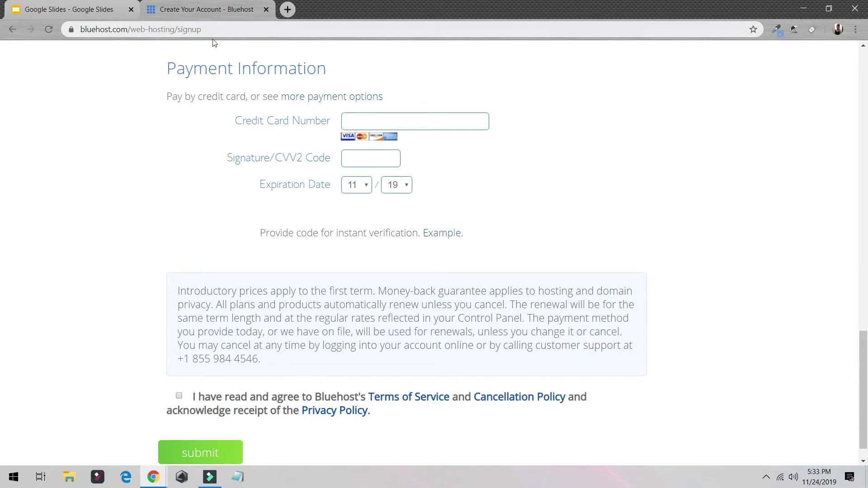
{"action": "left_click", "coordinate": [221, 29]}
Return to bluehost.com and log in to the hosting account with saved credentials
{"action": "type", "text": "bluehost.com"}
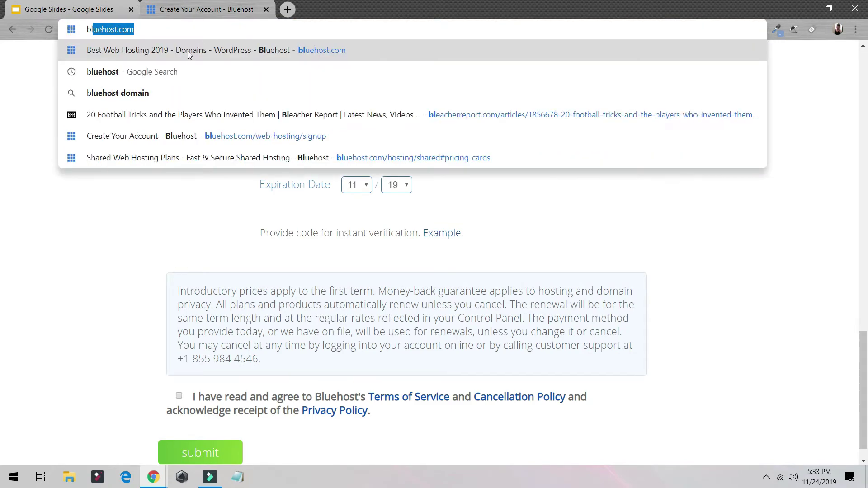
{"action": "left_click", "coordinate": [190, 50]}
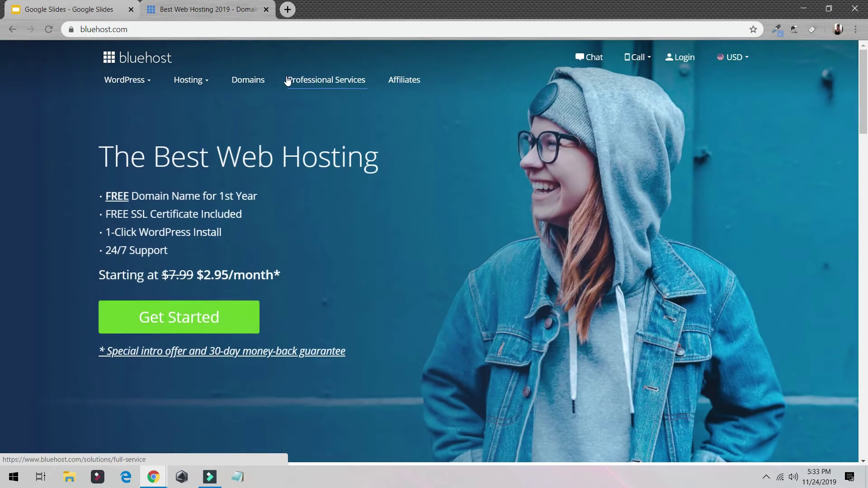
{"action": "left_click", "coordinate": [686, 66]}
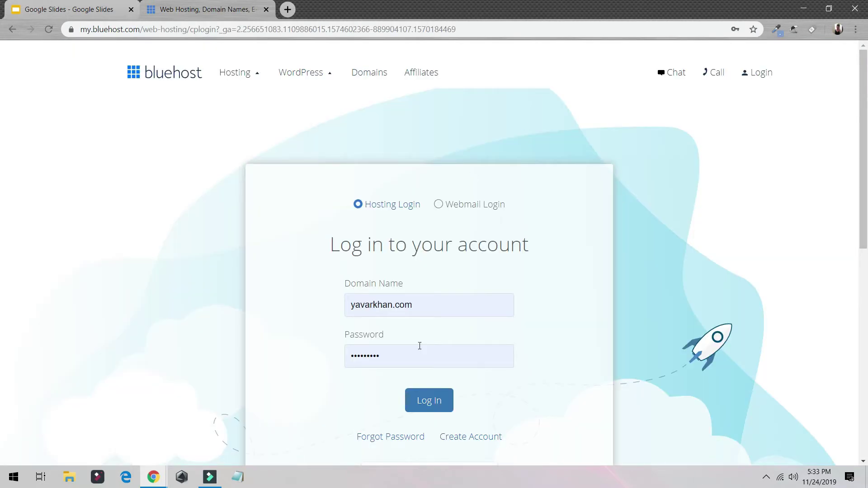
{"action": "left_click", "coordinate": [434, 407]}
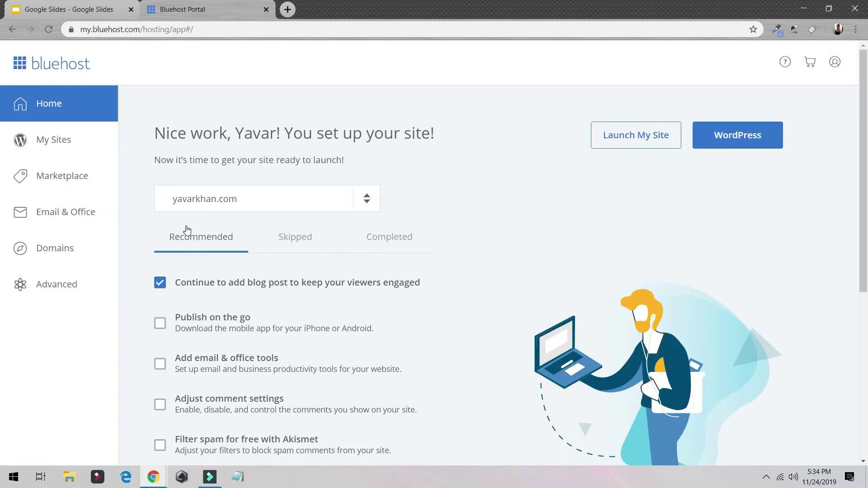
Create a new WordPress site named 'Site name' with tagline 'tagline'
{"action": "left_click", "coordinate": [61, 147]}
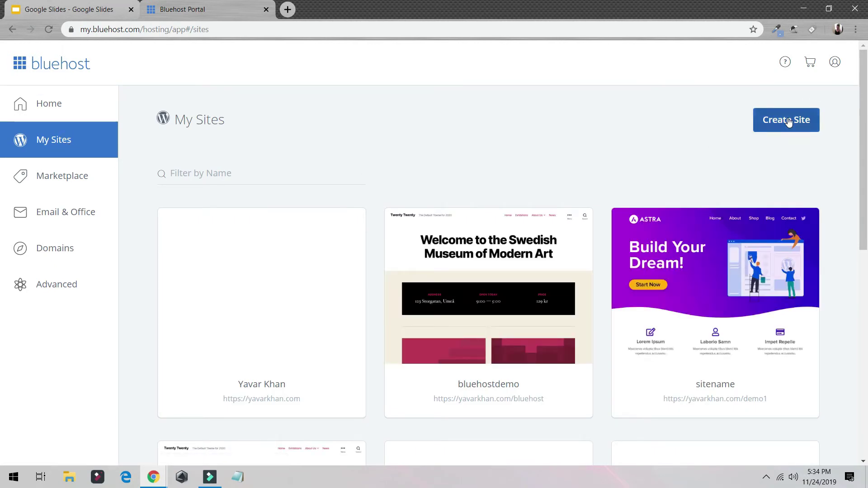
{"action": "left_click", "coordinate": [787, 119]}
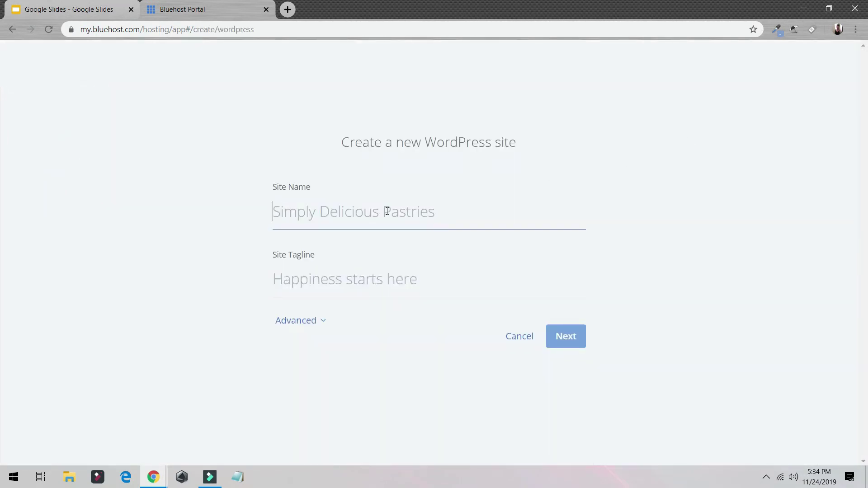
{"action": "type", "text": "Site"}
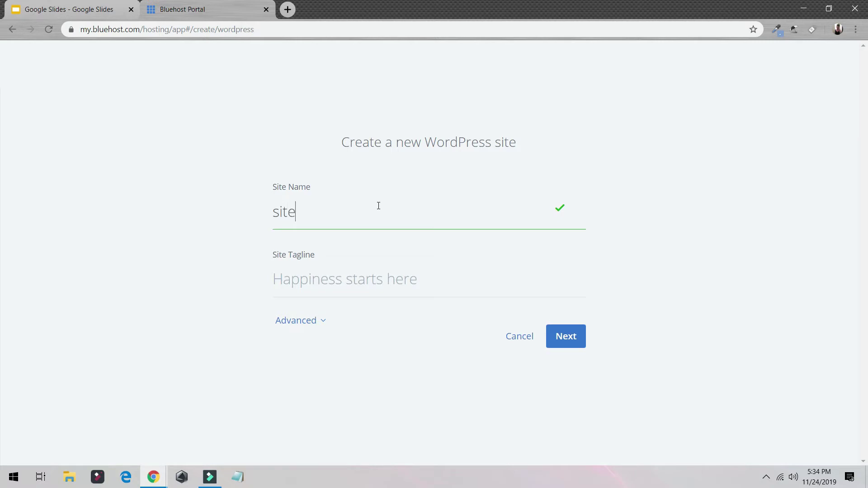
{"action": "type", "text": " name"}
{"action": "left_click", "coordinate": [339, 284]}
{"action": "type", "text": "tagli"}
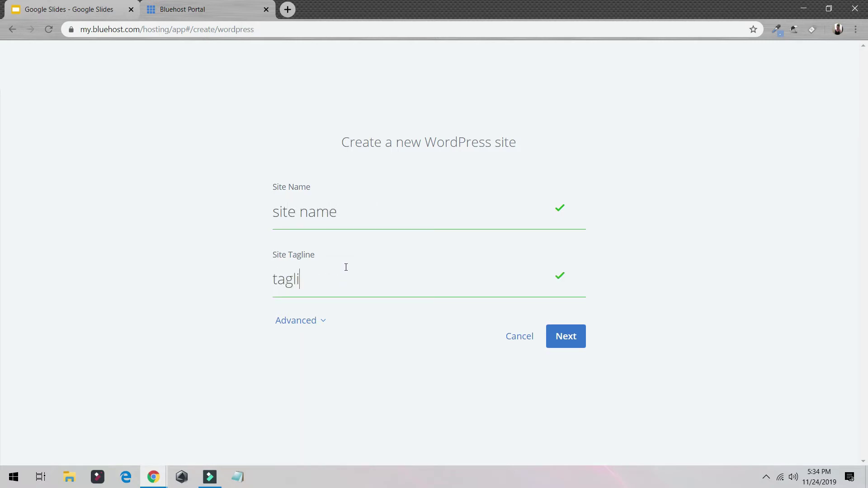
{"action": "type", "text": "ne"}
{"action": "left_click", "coordinate": [563, 340]}
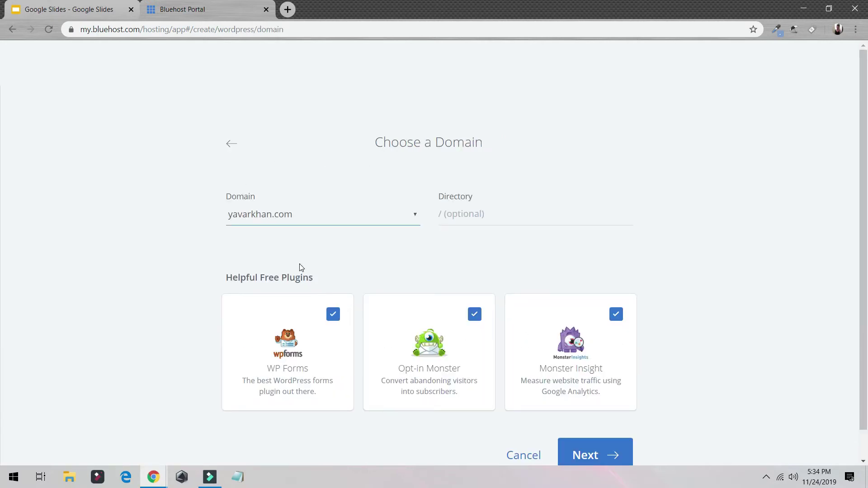
Skip the WP Forms, OptinMonster and MonsterInsights plugins
{"action": "left_click", "coordinate": [334, 315]}
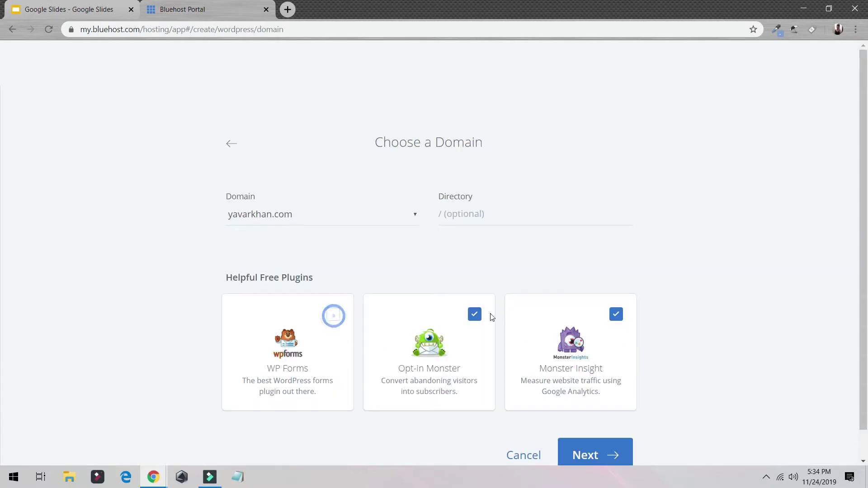
{"action": "left_click", "coordinate": [475, 314]}
{"action": "left_click", "coordinate": [616, 314]}
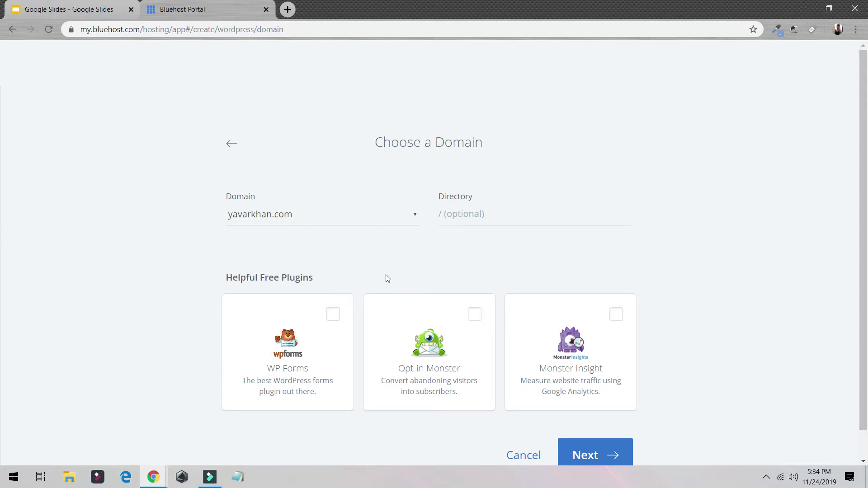
Install WordPress on the main domain in the /test4 directory
{"action": "left_click", "coordinate": [492, 213]}
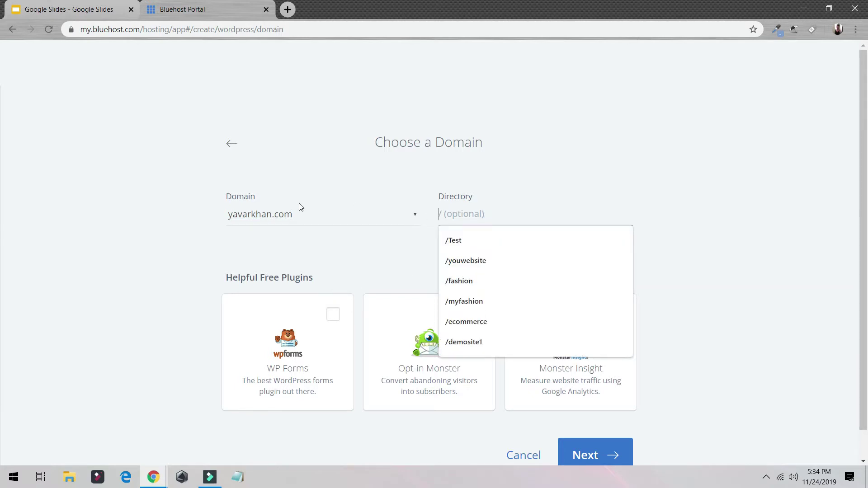
{"action": "left_click", "coordinate": [311, 219]}
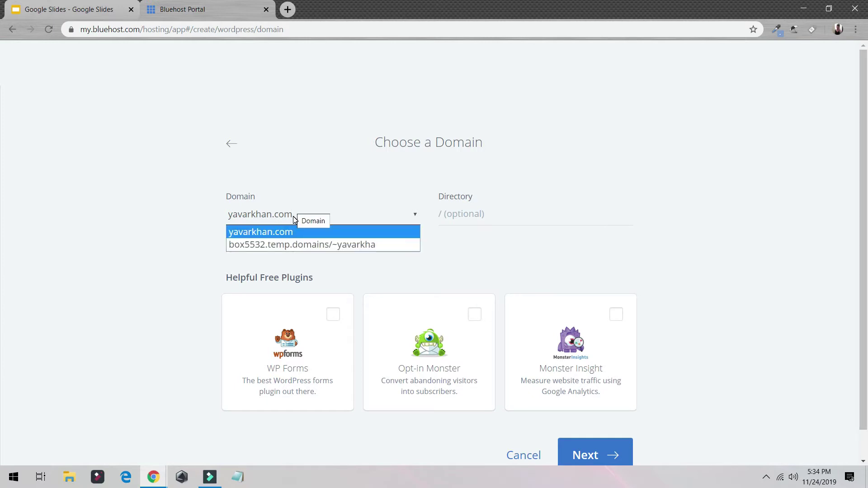
{"action": "left_click", "coordinate": [287, 231]}
{"action": "left_click", "coordinate": [487, 208]}
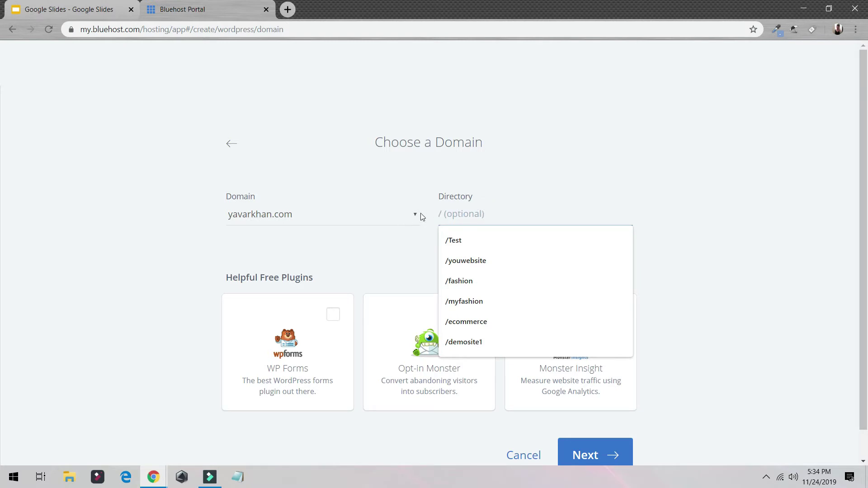
{"action": "left_click", "coordinate": [329, 238]}
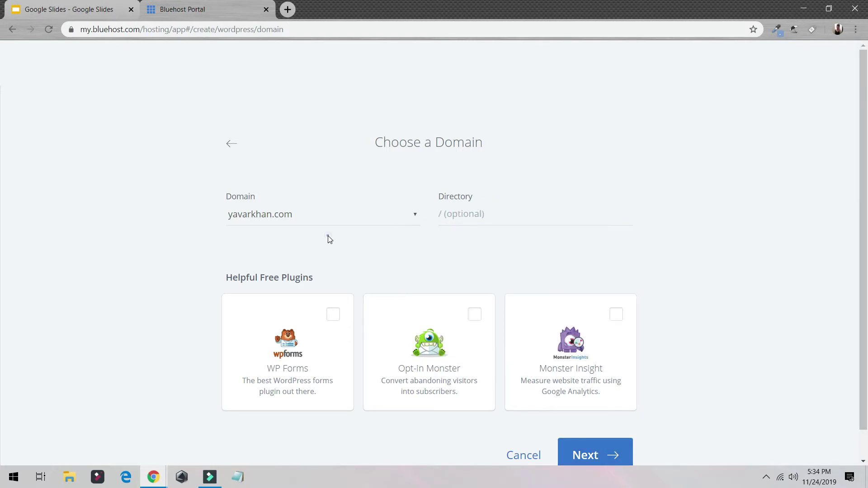
{"action": "left_click", "coordinate": [457, 216]}
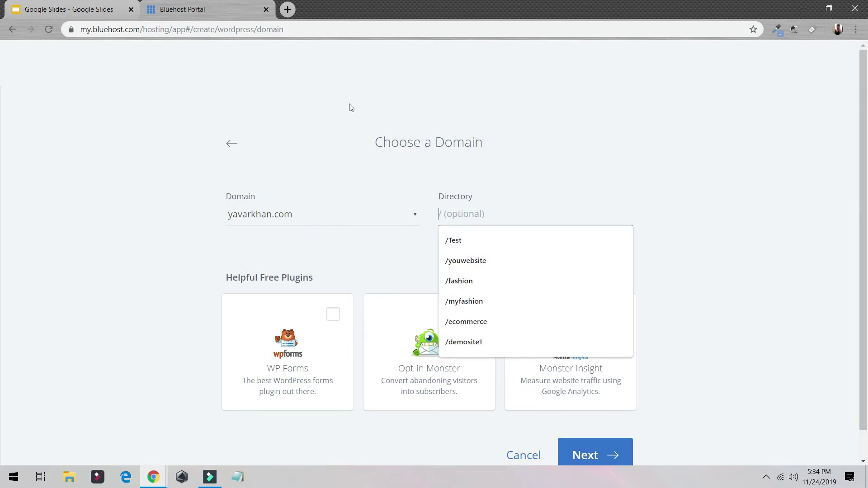
{"action": "type", "text": "t"}
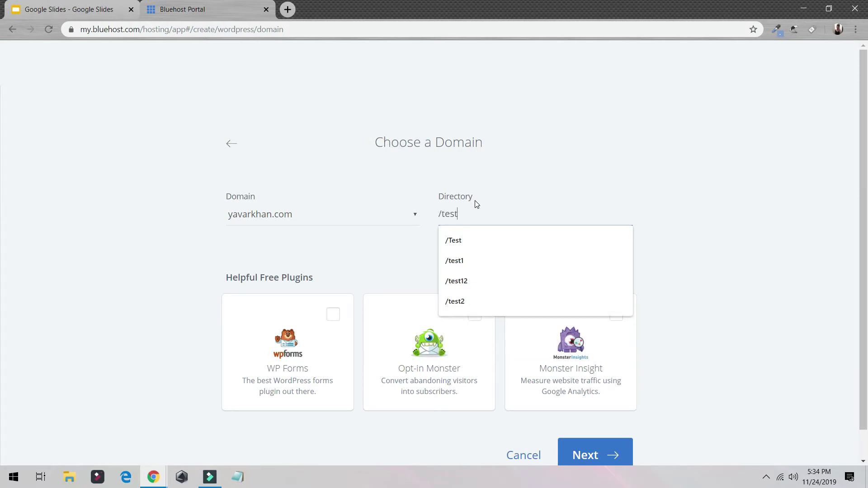
{"action": "type", "text": "est"}
{"action": "left_click", "coordinate": [606, 454]}
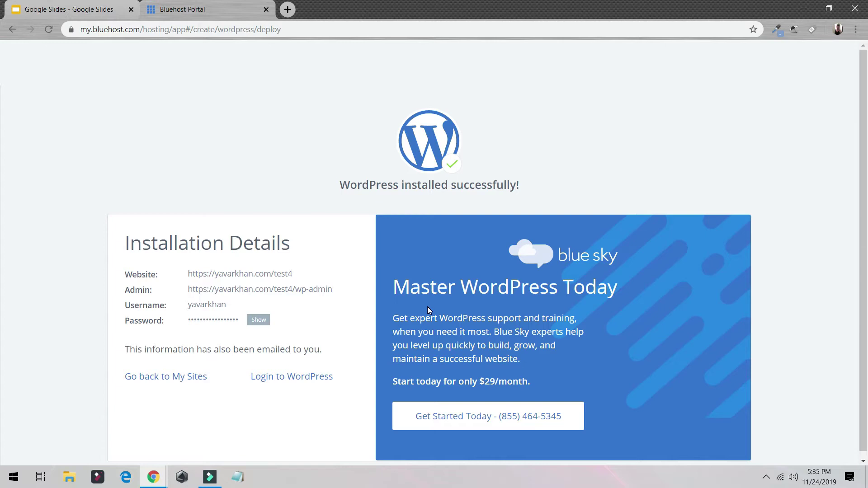
Log in to the new WordPress site from its installation details
{"action": "scroll", "coordinate": [372, 361], "scroll_direction": "down", "scroll_amount": 1}
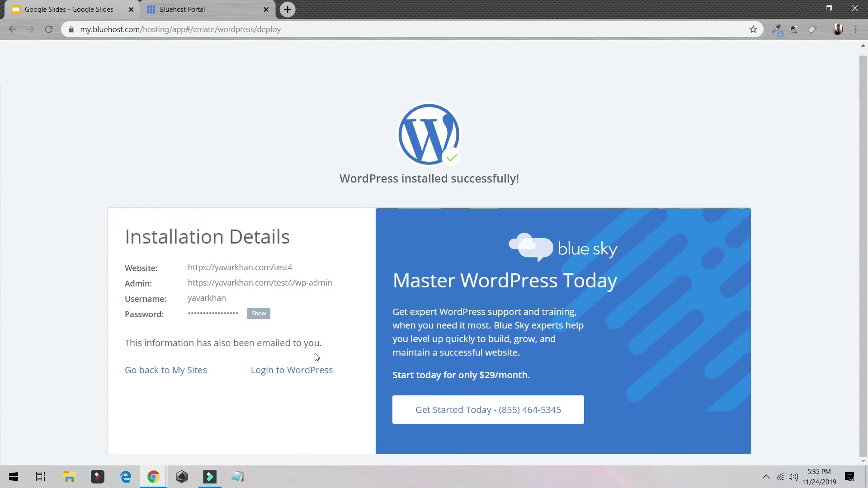
{"action": "left_click", "coordinate": [286, 376]}
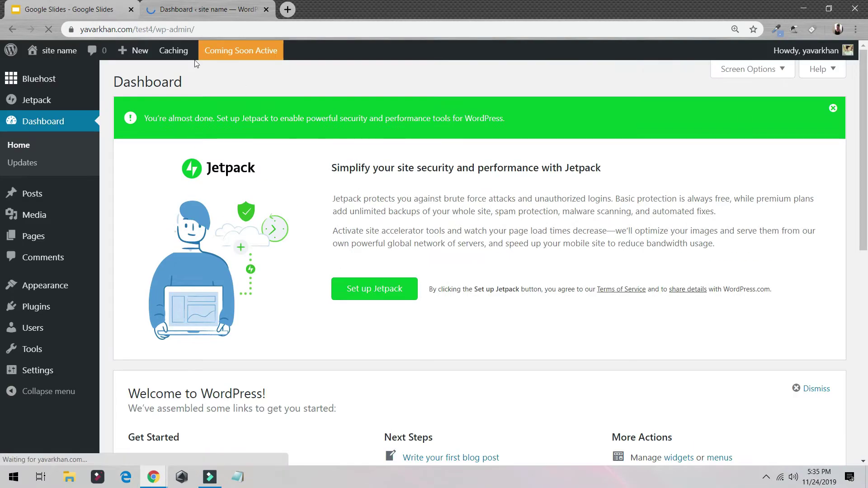
Preview the live site in new tabs, then close those tabs
{"action": "mouse_move", "coordinate": [59, 52]}
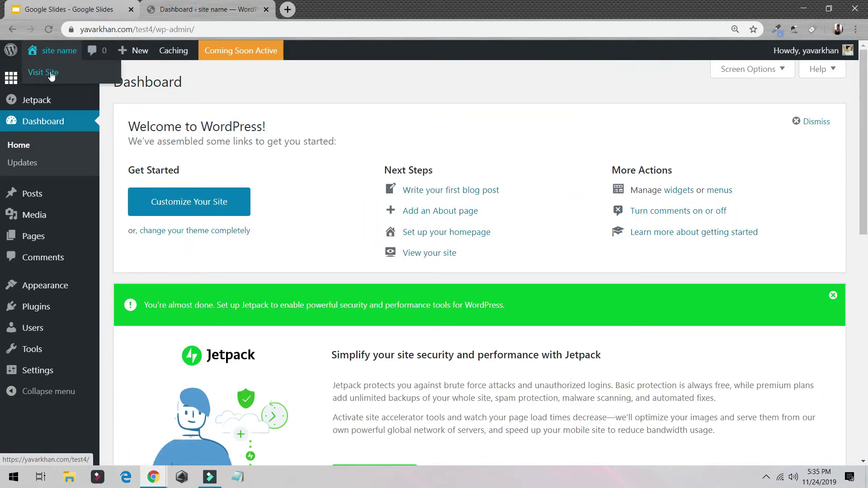
{"action": "middle_click", "coordinate": [51, 71]}
{"action": "left_click", "coordinate": [322, 7]}
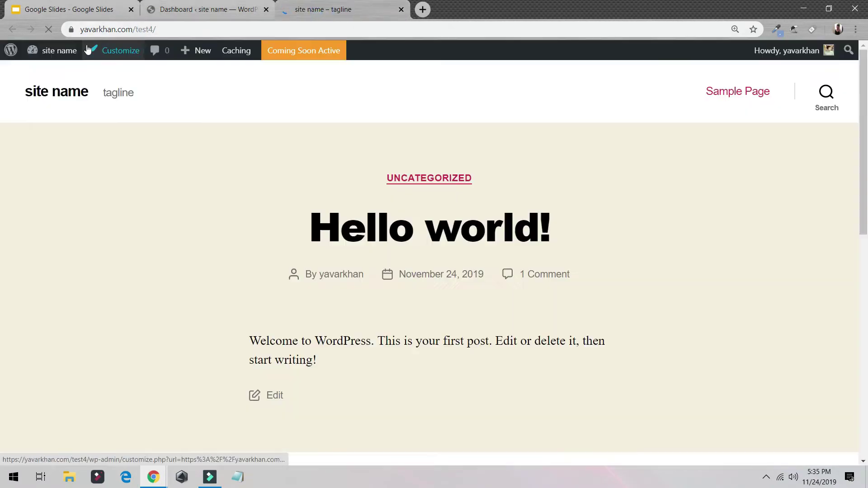
{"action": "left_click", "coordinate": [204, 10]}
{"action": "mouse_move", "coordinate": [67, 51]}
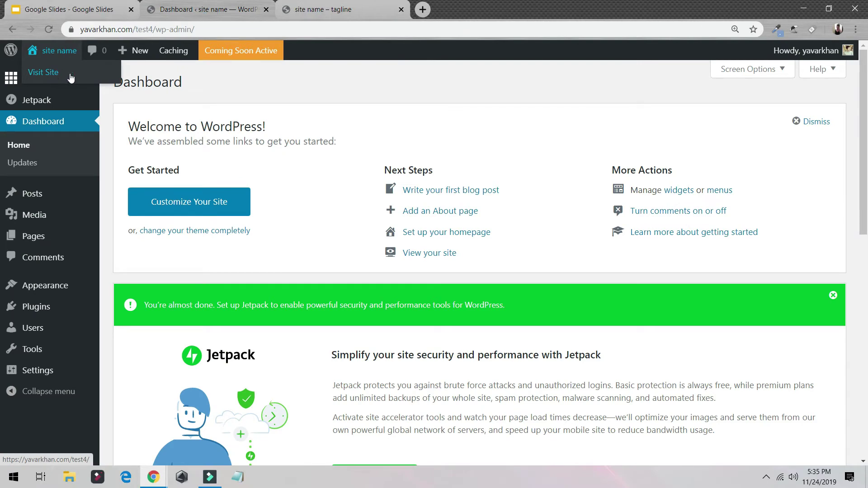
{"action": "middle_click", "coordinate": [53, 72]}
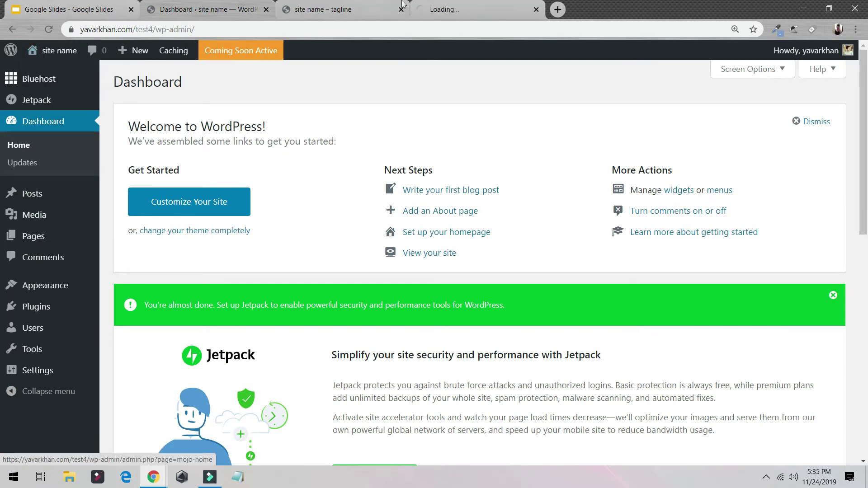
{"action": "left_click", "coordinate": [457, 10]}
{"action": "scroll", "coordinate": [422, 296], "scroll_direction": "down", "scroll_amount": 10}
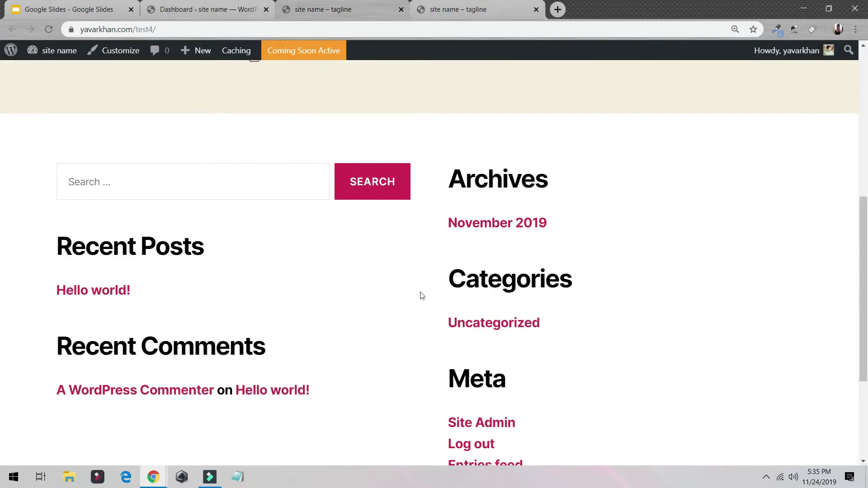
{"action": "scroll", "coordinate": [422, 296], "scroll_direction": "up", "scroll_amount": 10}
{"action": "left_click", "coordinate": [537, 9]}
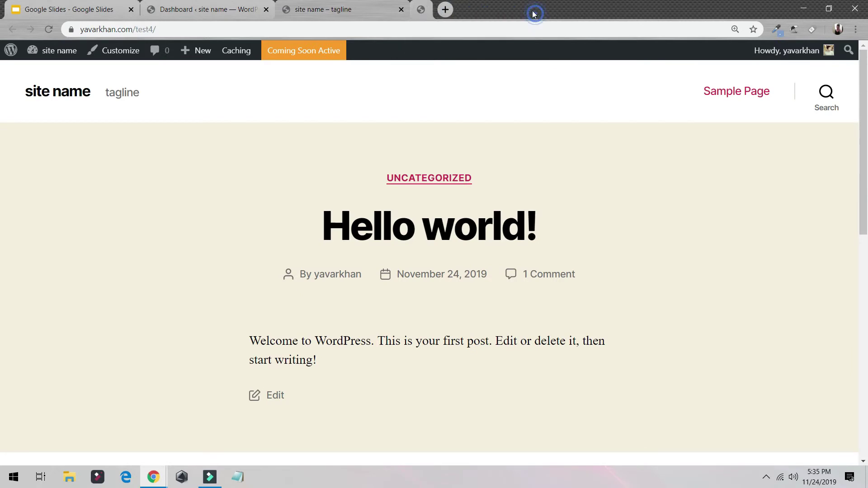
{"action": "left_click", "coordinate": [402, 10]}
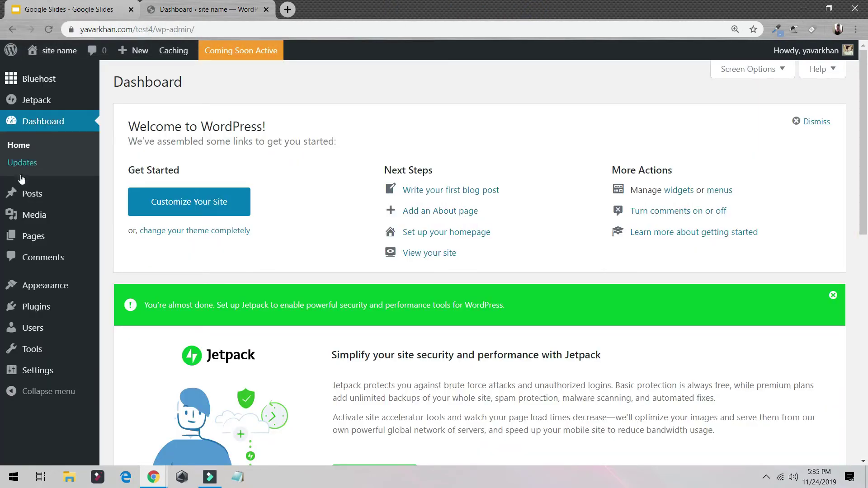
Publish a new post titled 'demo1' with body text 'asdf'
{"action": "mouse_move", "coordinate": [46, 196]}
{"action": "left_click", "coordinate": [132, 215]}
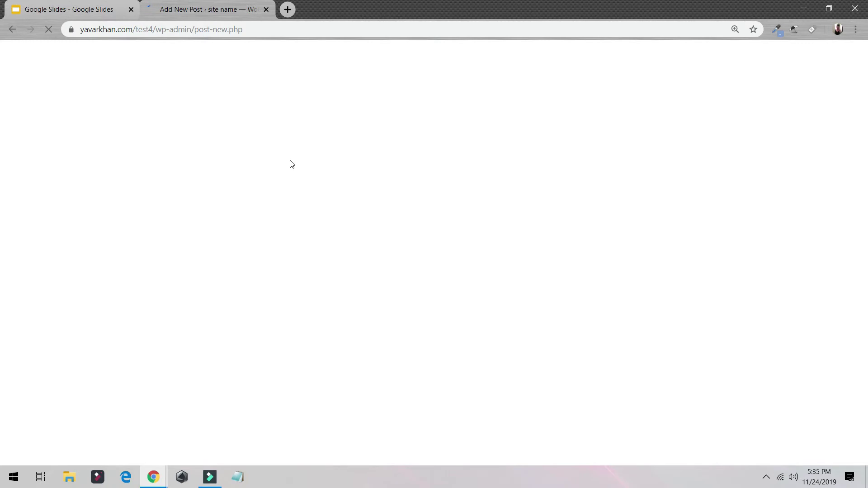
{"action": "type", "text": "de"}
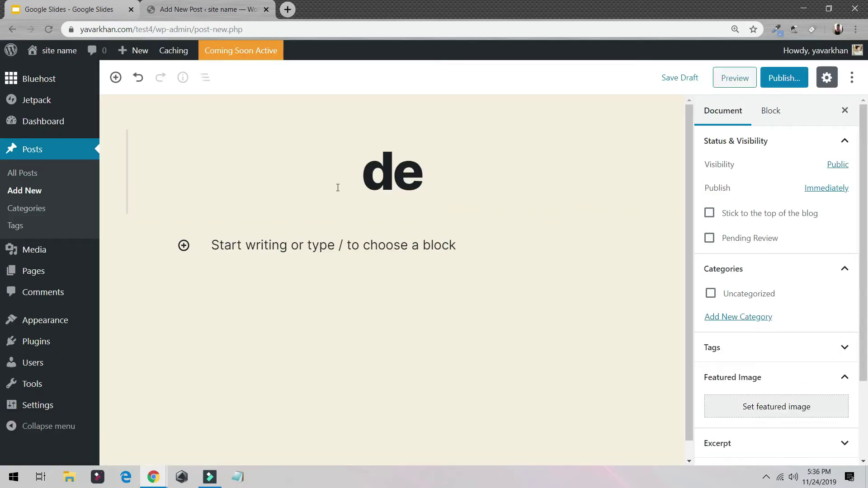
{"action": "type", "text": "mo1"}
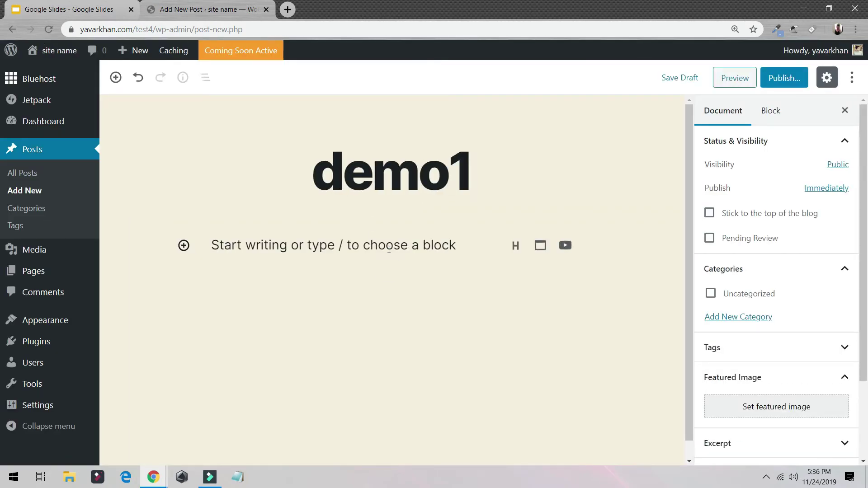
{"action": "left_click", "coordinate": [389, 250]}
{"action": "type", "text": "asdf"}
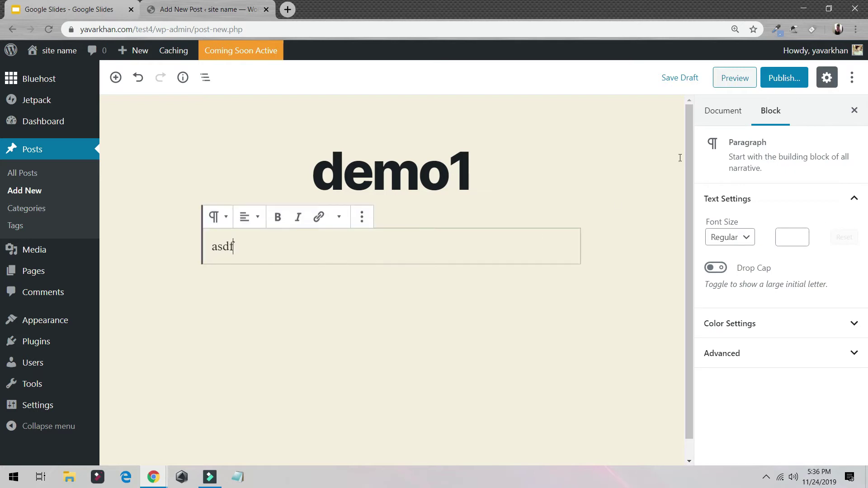
{"action": "left_click", "coordinate": [774, 80]}
{"action": "left_click", "coordinate": [783, 82]}
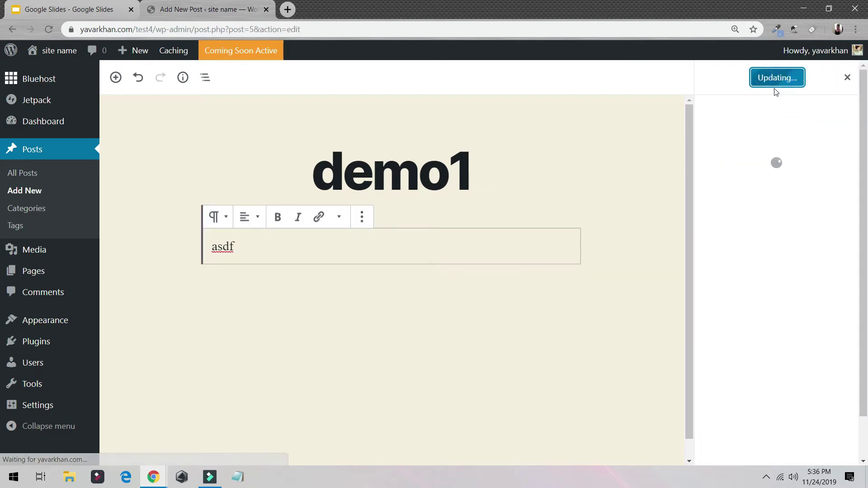
View the published post on the live site, then return to the admin dashboard
{"action": "mouse_move", "coordinate": [64, 56]}
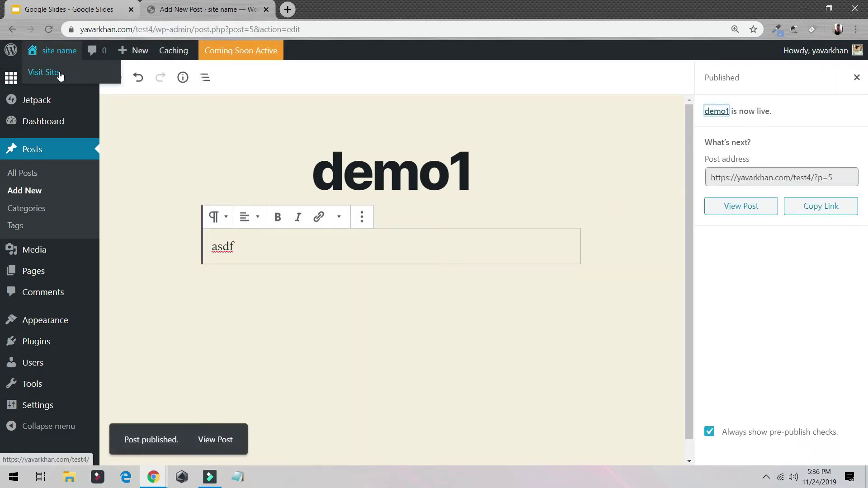
{"action": "middle_click", "coordinate": [59, 73]}
{"action": "left_click", "coordinate": [332, 9]}
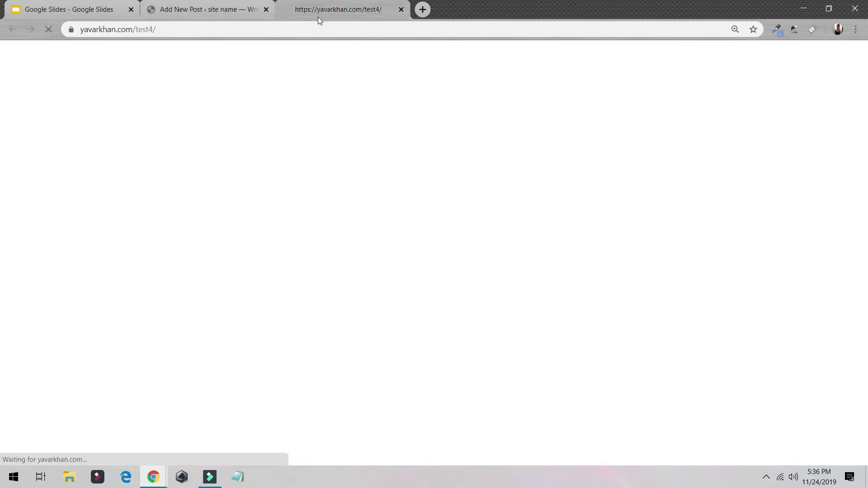
{"action": "scroll", "coordinate": [458, 105], "scroll_direction": "down", "scroll_amount": 3}
{"action": "scroll", "coordinate": [432, 114], "scroll_direction": "up", "scroll_amount": 3}
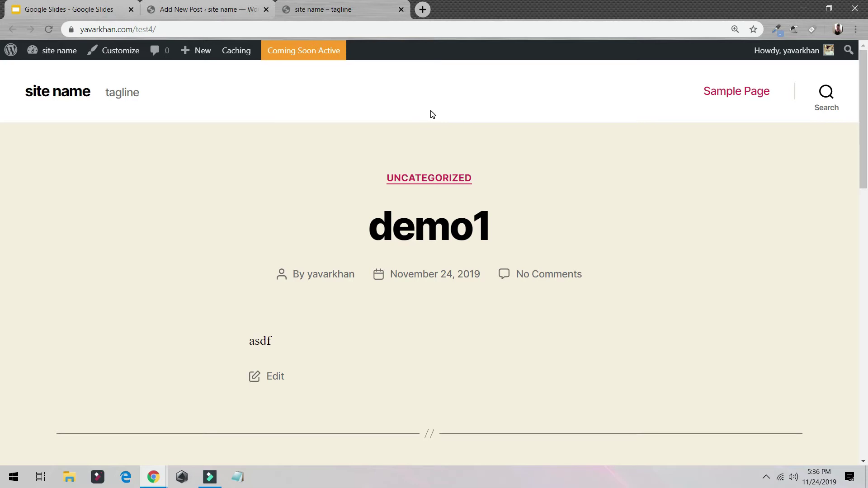
{"action": "left_click", "coordinate": [183, 6]}
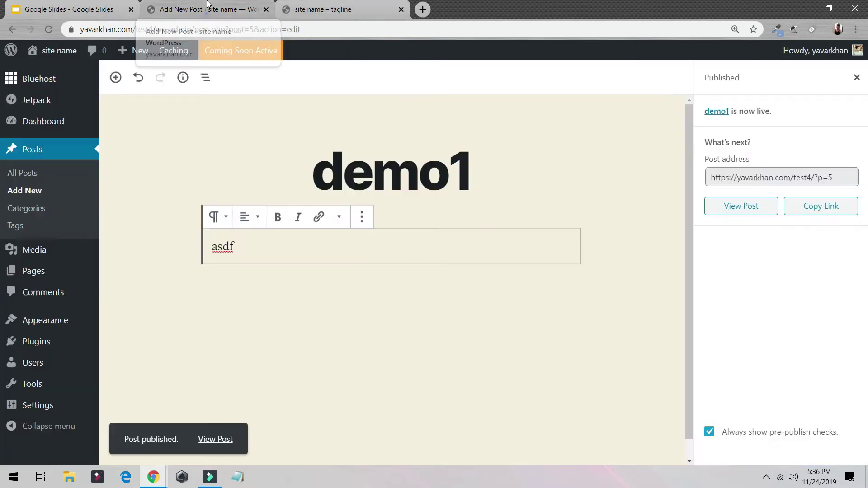
{"action": "mouse_move", "coordinate": [43, 407]}
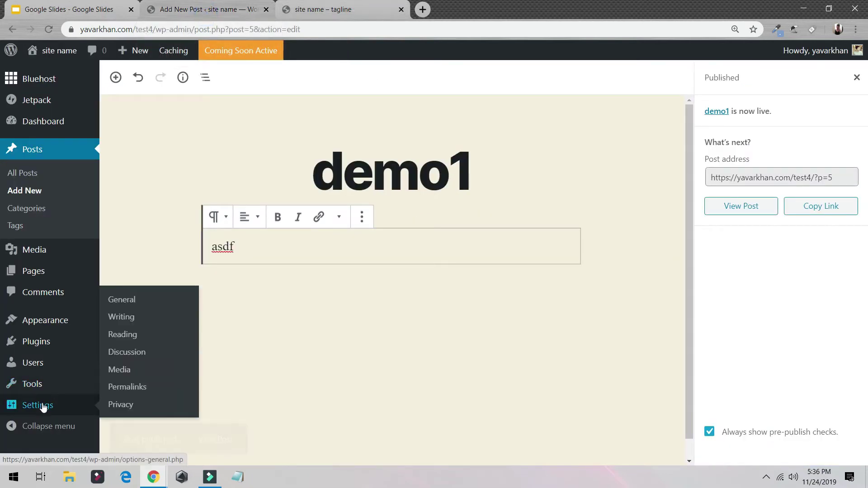
{"action": "left_click", "coordinate": [323, 9]}
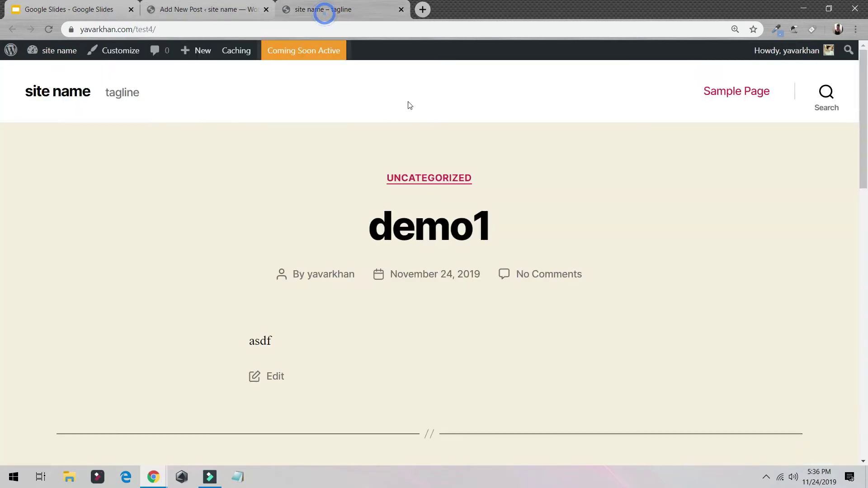
{"action": "mouse_move", "coordinate": [78, 53]}
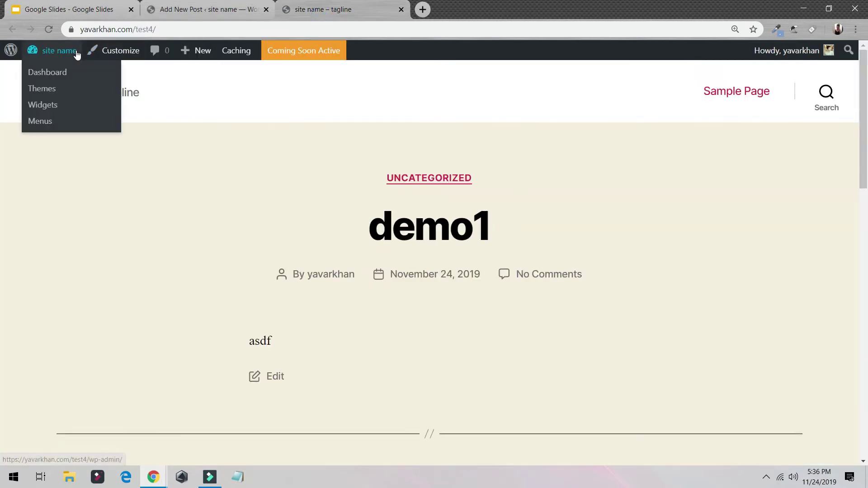
{"action": "left_click", "coordinate": [75, 77]}
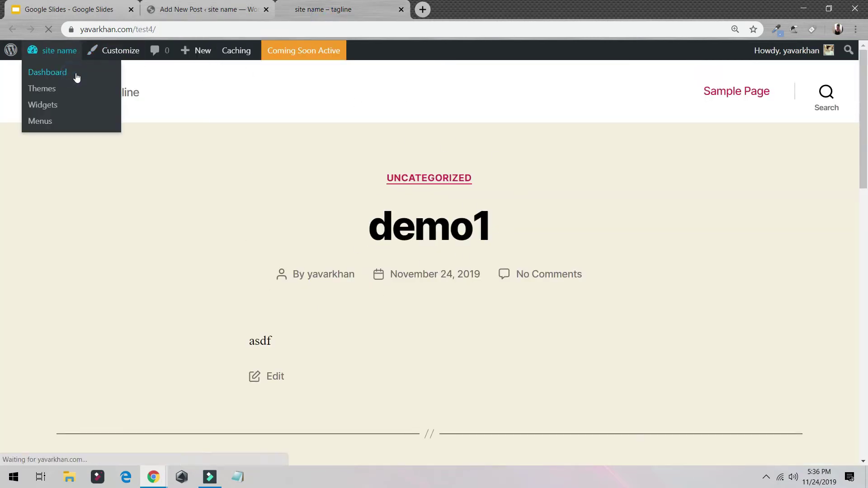
Go to Settings > Permalinks and choose the Post name structure
{"action": "scroll", "coordinate": [320, 213], "scroll_direction": "down", "scroll_amount": 3}
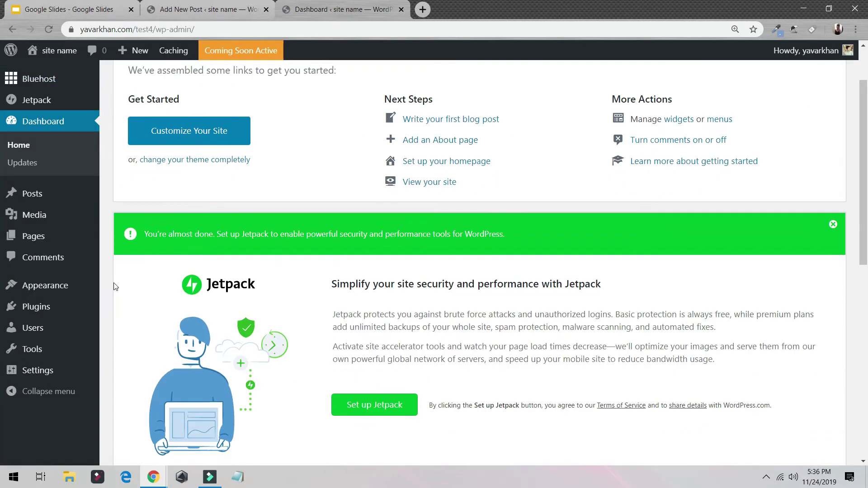
{"action": "left_click", "coordinate": [38, 371]}
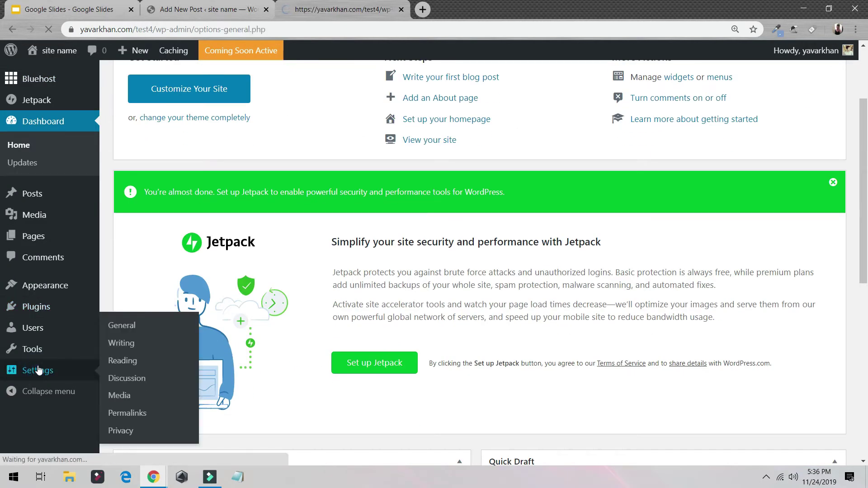
{"action": "scroll", "coordinate": [37, 368], "scroll_direction": "down", "scroll_amount": 3}
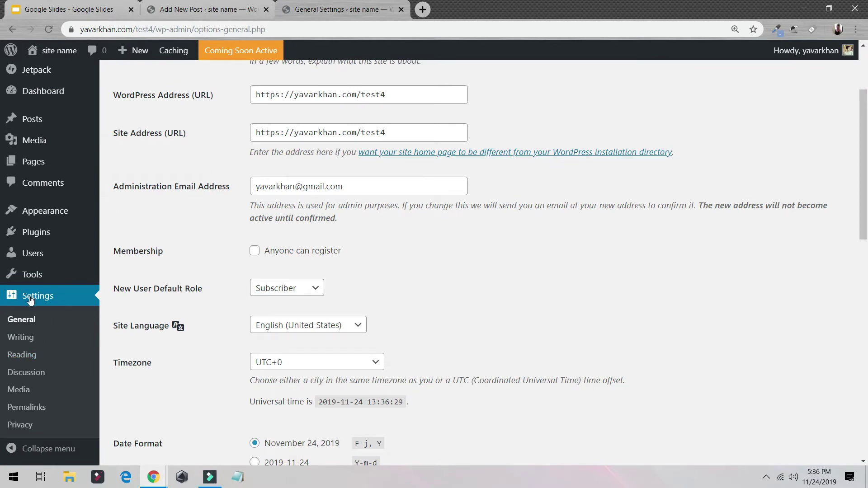
{"action": "left_click", "coordinate": [27, 407]}
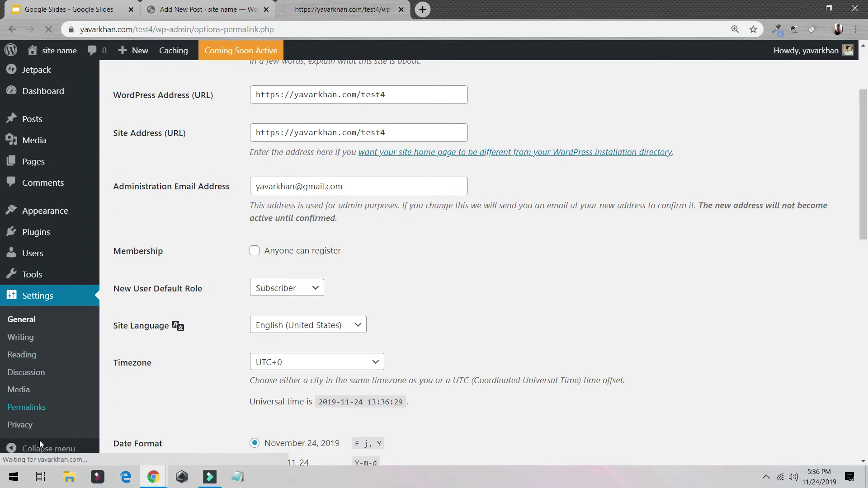
{"action": "left_click", "coordinate": [120, 327]}
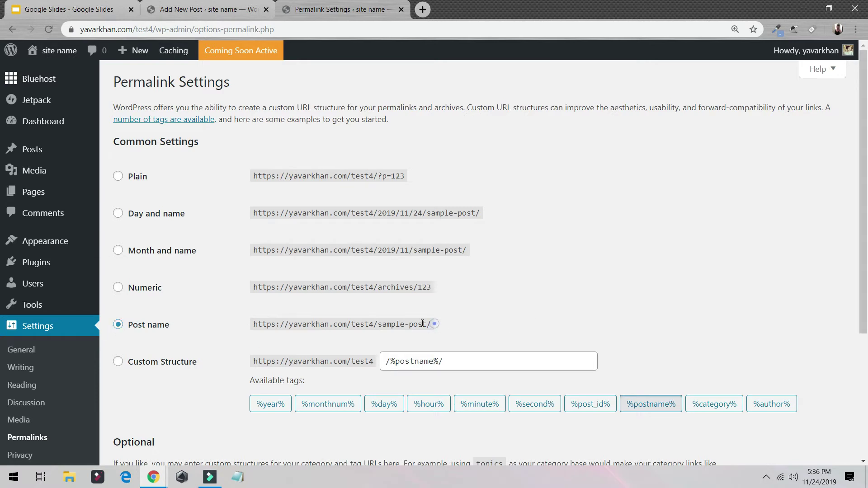
{"action": "left_click_drag", "start_coordinate": [432, 324], "coordinate": [374, 324]}
Check the demo1 post's current number-based address on the live site
{"action": "left_click", "coordinate": [216, 14]}
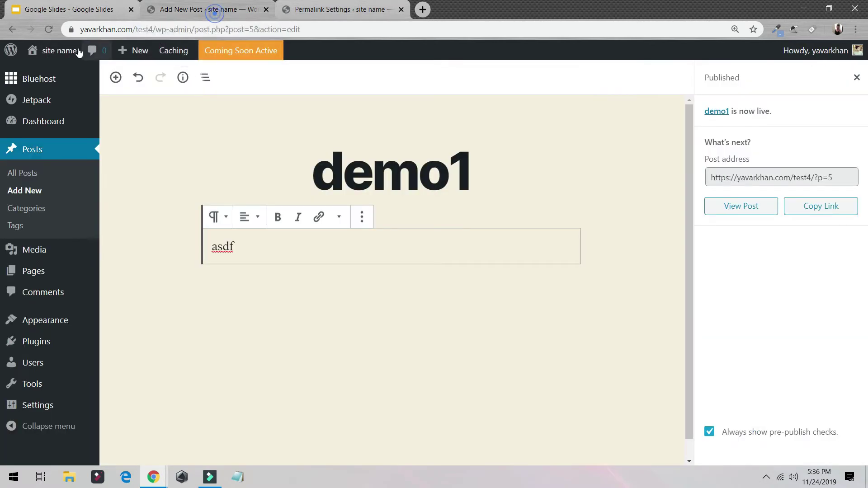
{"action": "middle_click", "coordinate": [64, 71]}
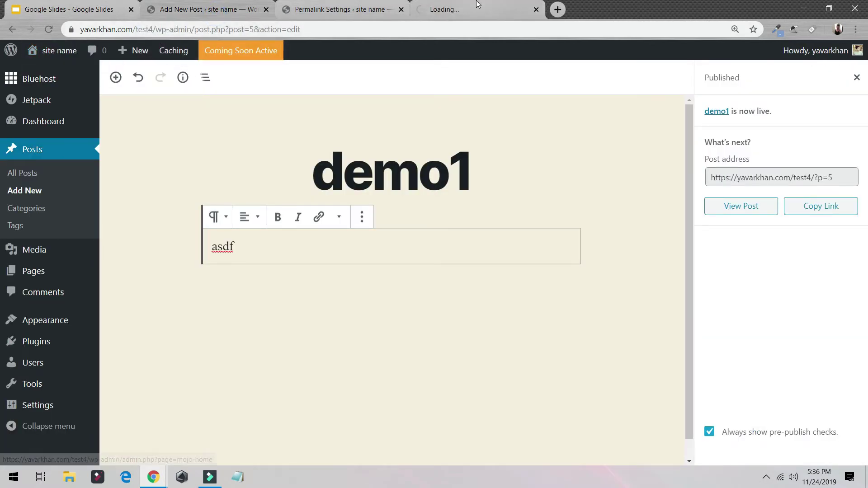
{"action": "left_click", "coordinate": [470, 8]}
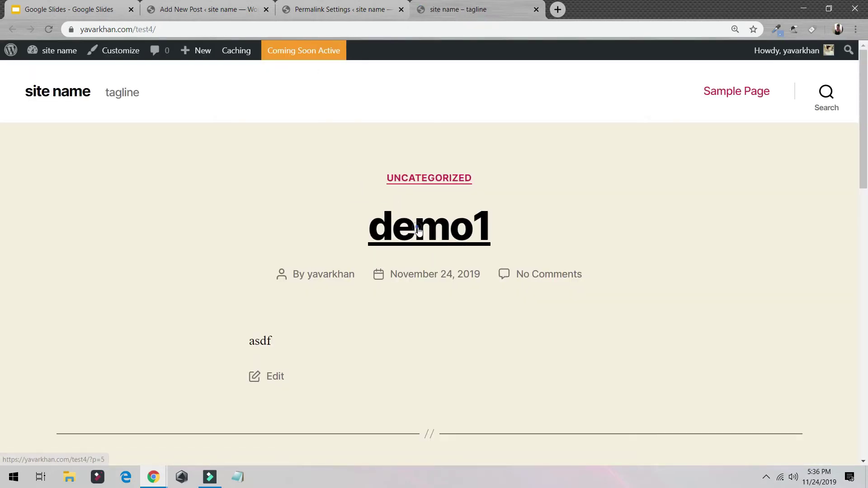
{"action": "left_click", "coordinate": [418, 228]}
{"action": "left_click_drag", "start_coordinate": [140, 30], "coordinate": [227, 31]}
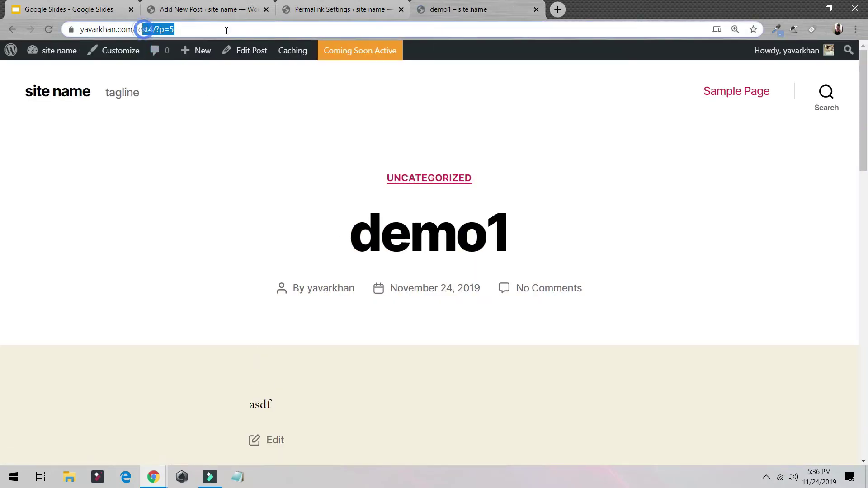
Save the Post name permalink structure
{"action": "left_click", "coordinate": [331, 13]}
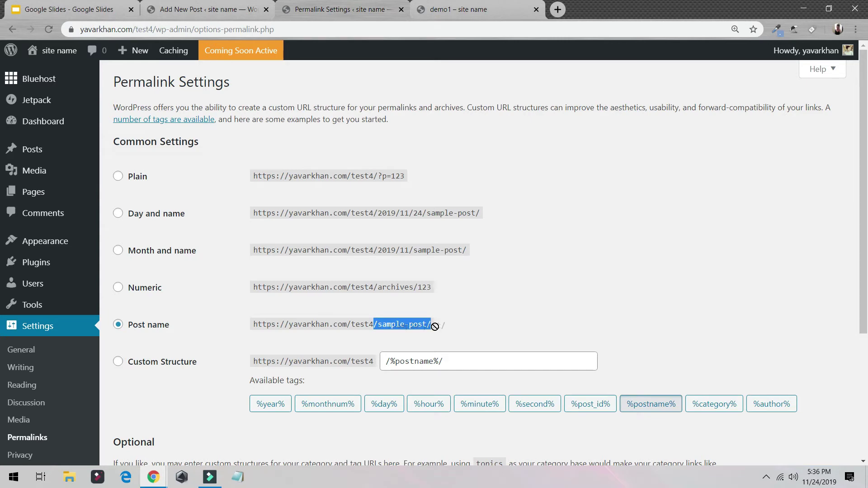
{"action": "left_click_drag", "start_coordinate": [435, 327], "coordinate": [432, 327]}
{"action": "scroll", "coordinate": [281, 278], "scroll_direction": "down", "scroll_amount": 5}
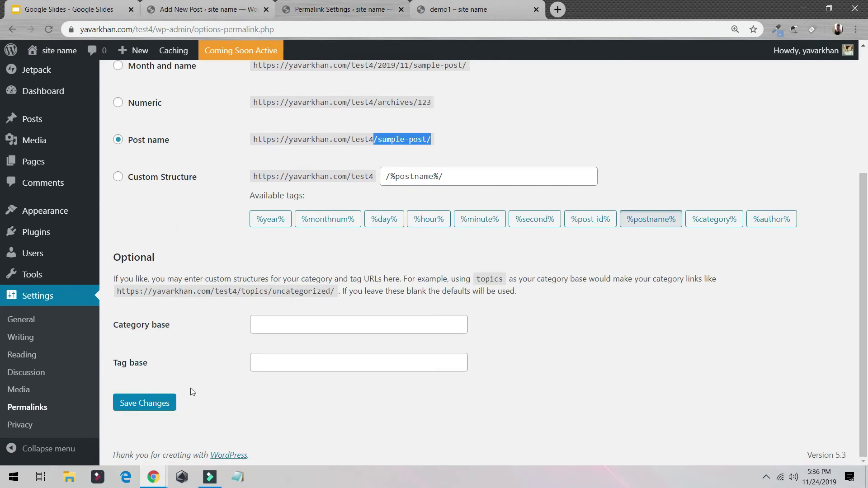
{"action": "left_click", "coordinate": [143, 412]}
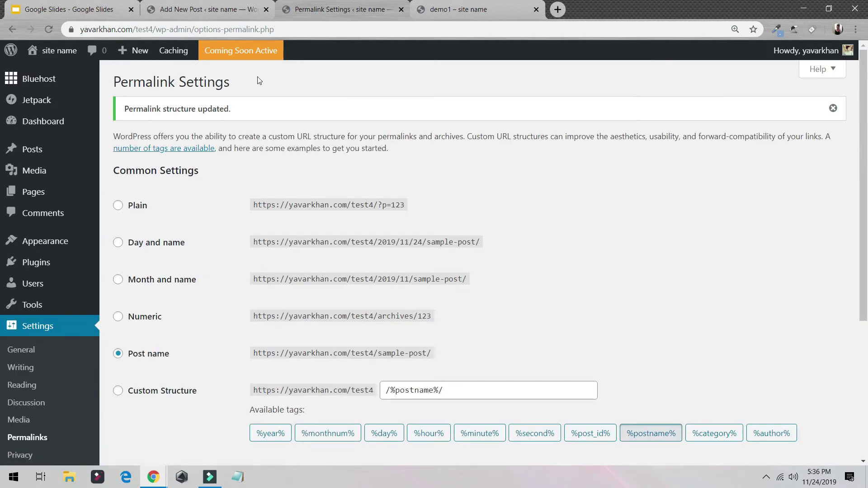
Launch the site out of coming-soon mode and check its home page with the demo1 post
{"action": "left_click", "coordinate": [241, 55]}
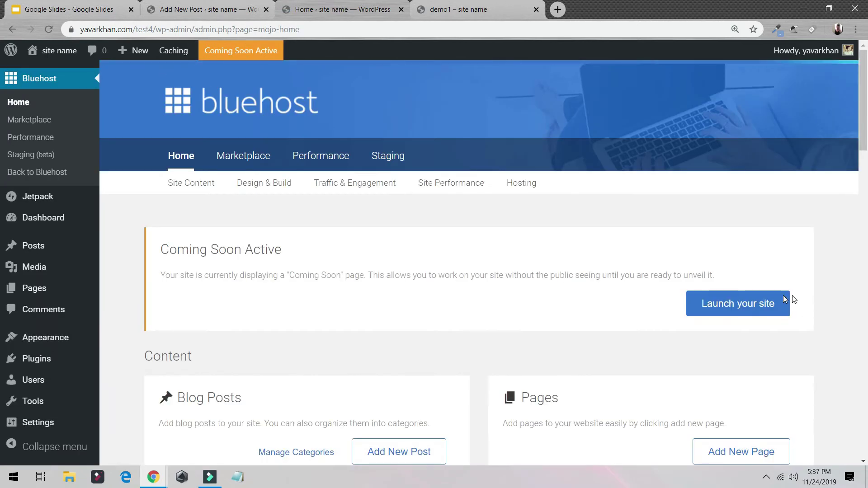
{"action": "left_click", "coordinate": [748, 305]}
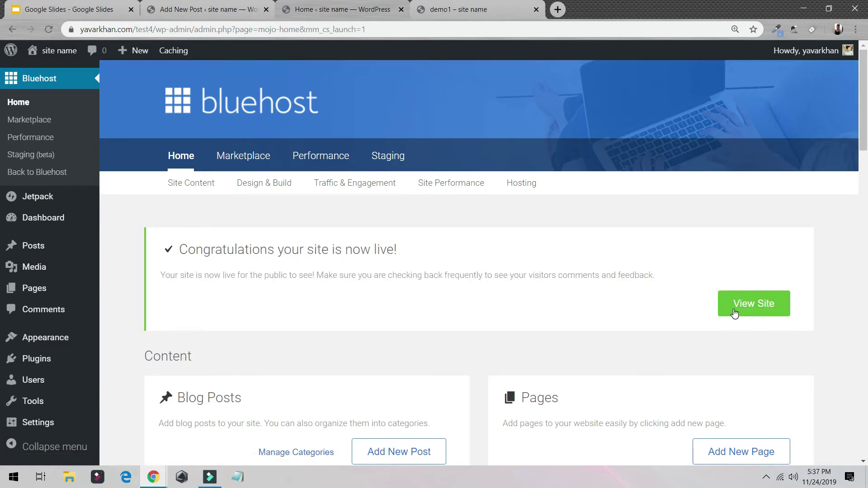
{"action": "left_click", "coordinate": [735, 313]}
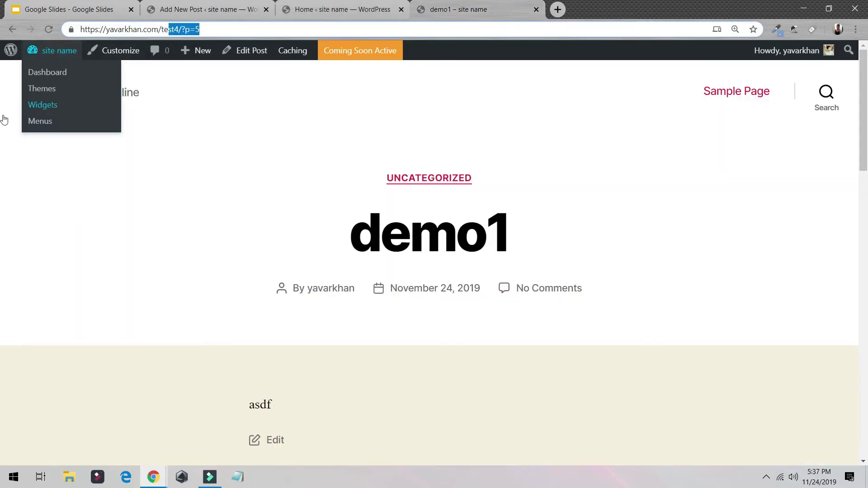
{"action": "left_click", "coordinate": [241, 237]}
{"action": "left_click", "coordinate": [64, 94]}
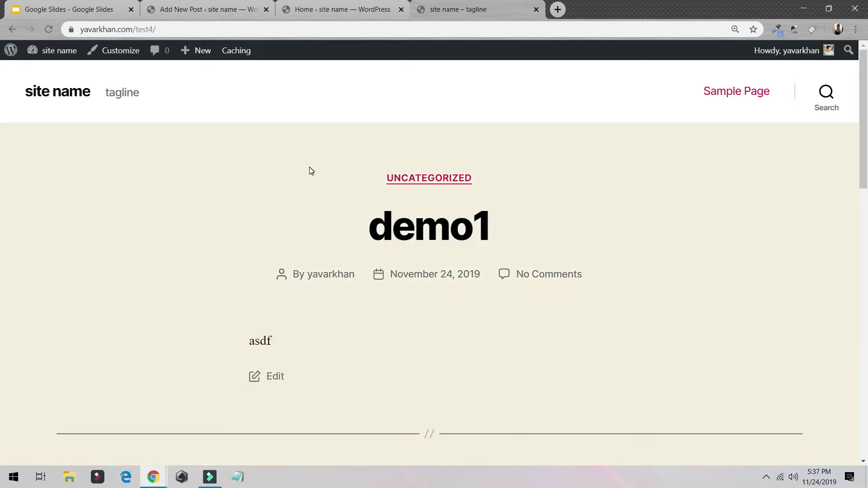
{"action": "left_click", "coordinate": [358, 5]}
{"action": "left_click", "coordinate": [488, 10]}
Search the theme directory for Astra, then install and activate it
{"action": "left_click", "coordinate": [306, 5]}
{"action": "mouse_move", "coordinate": [64, 336]}
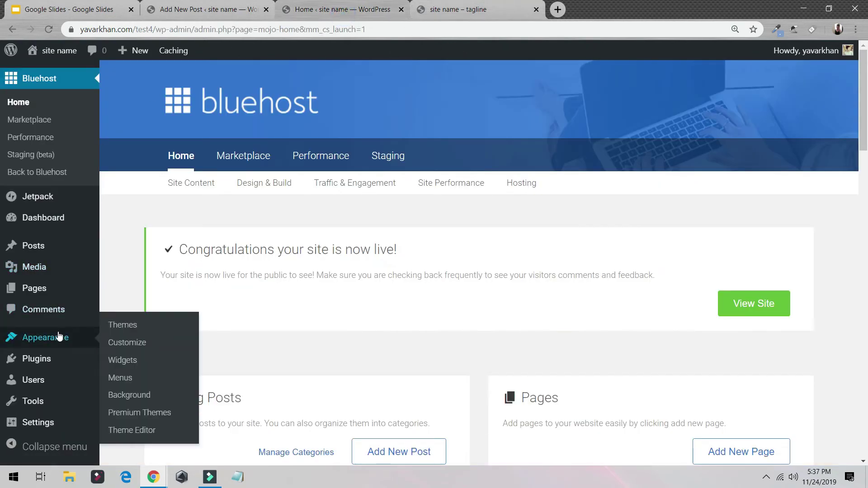
{"action": "left_click", "coordinate": [125, 325]}
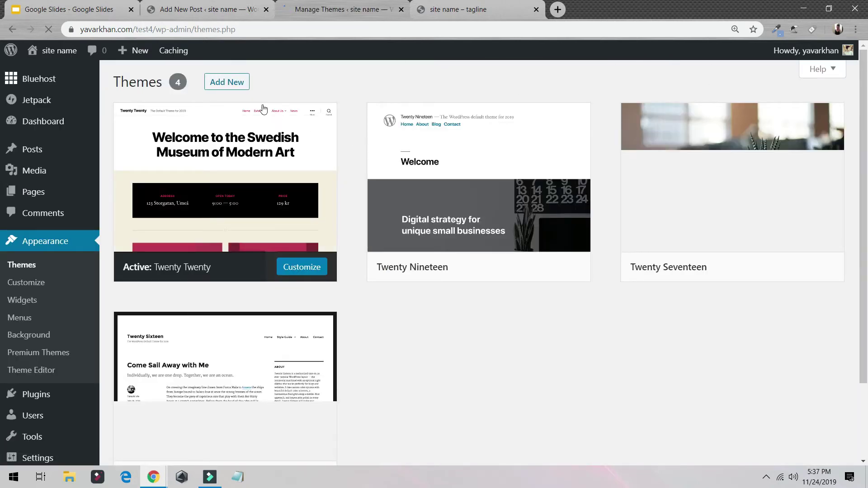
{"action": "left_click", "coordinate": [243, 90]}
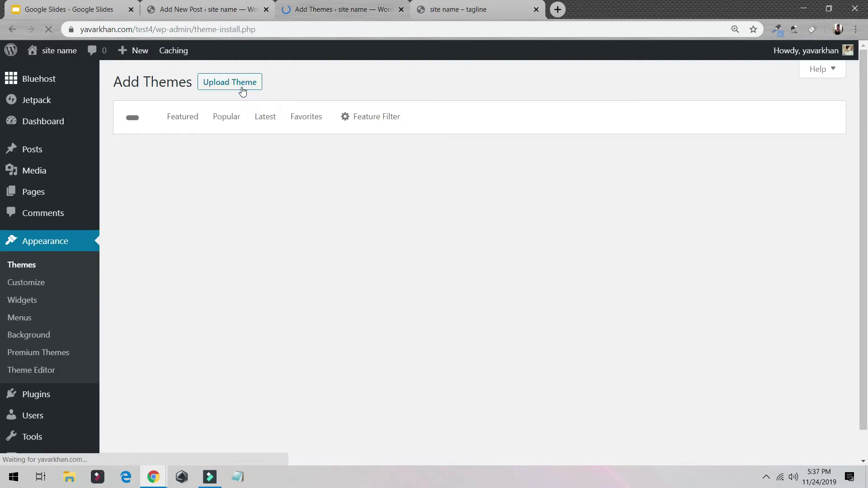
{"action": "left_click", "coordinate": [709, 117]}
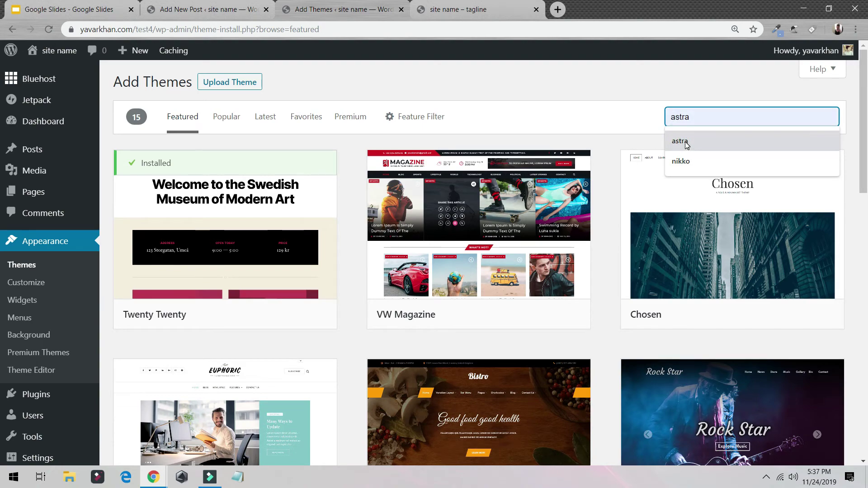
{"action": "scroll", "coordinate": [701, 317], "scroll_direction": "down", "scroll_amount": 5}
{"action": "scroll", "coordinate": [693, 311], "scroll_direction": "up", "scroll_amount": 5}
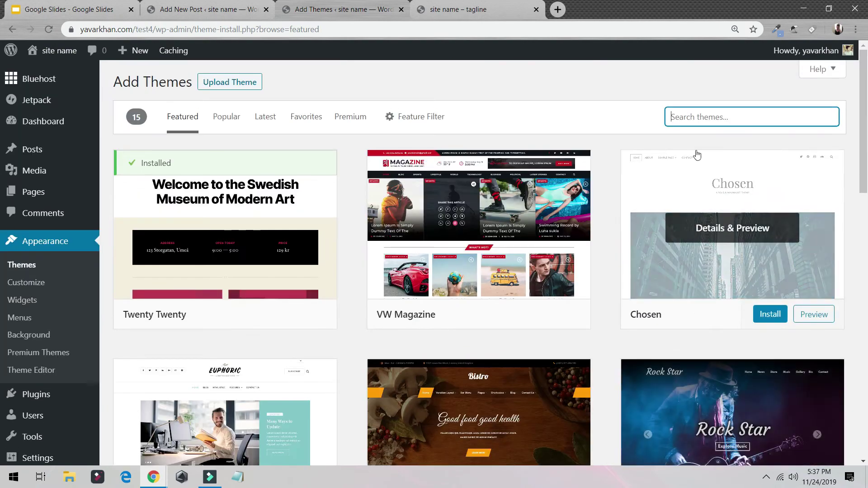
{"action": "left_click", "coordinate": [697, 118]}
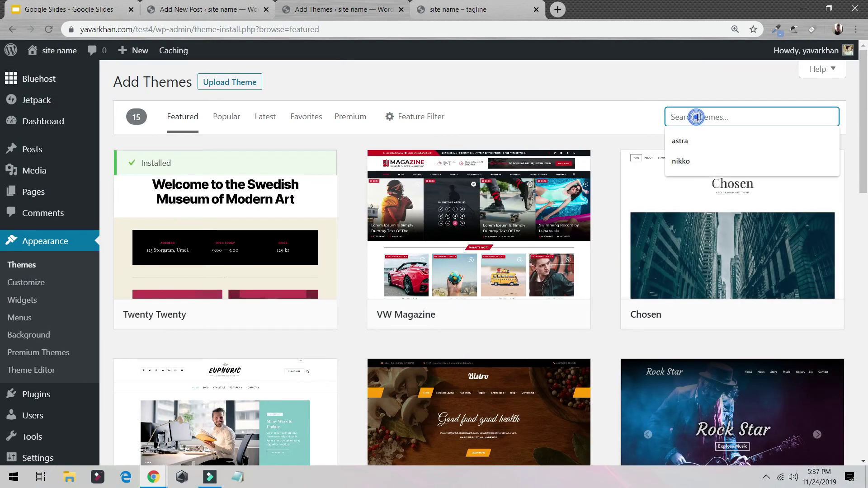
{"action": "left_click", "coordinate": [691, 142]}
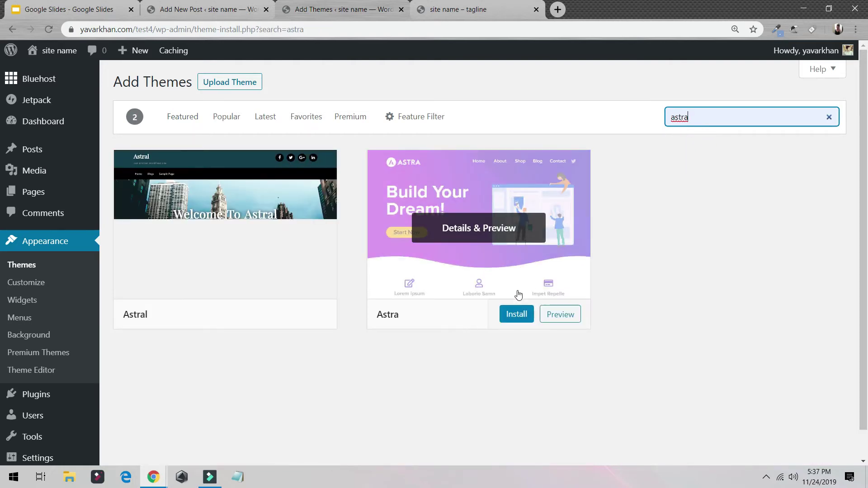
{"action": "left_click", "coordinate": [516, 314]}
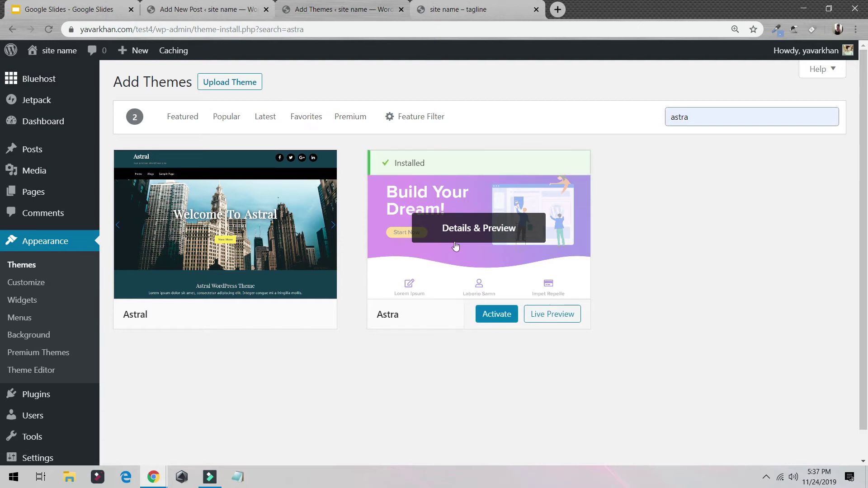
{"action": "left_click", "coordinate": [487, 320]}
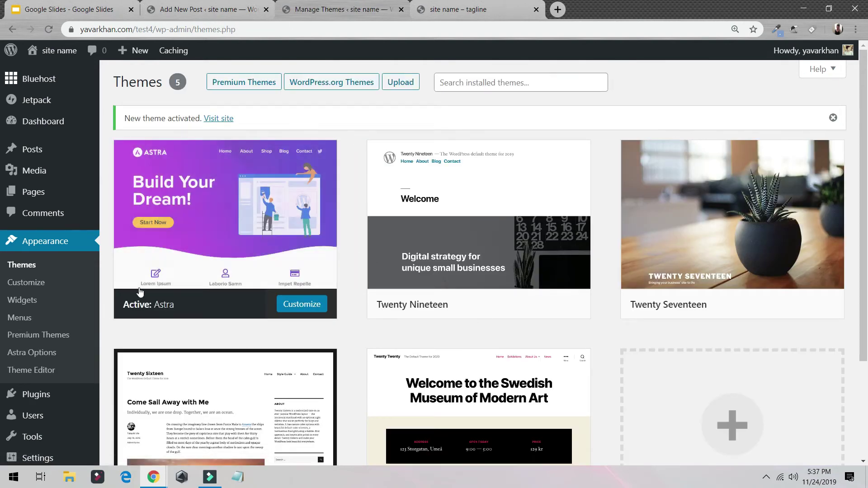
Preview the front page in Astra's layout, then return to the installed themes list
{"action": "mouse_move", "coordinate": [50, 59]}
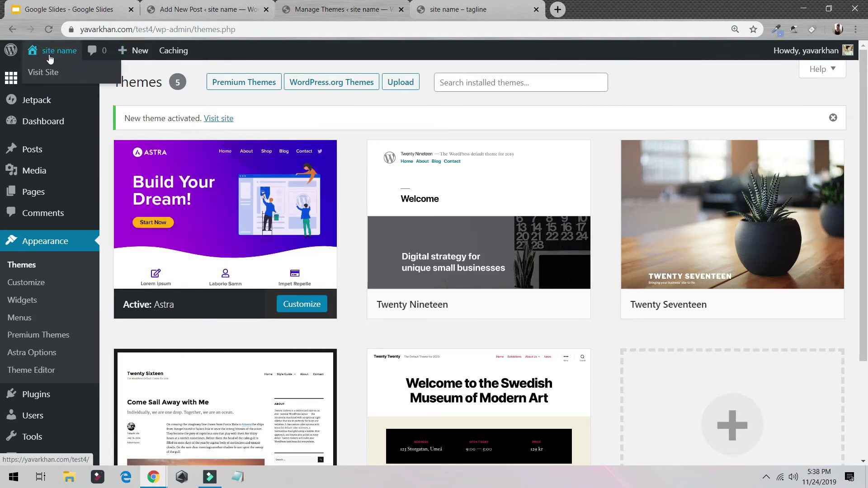
{"action": "middle_click", "coordinate": [54, 75]}
{"action": "left_click", "coordinate": [633, 10]}
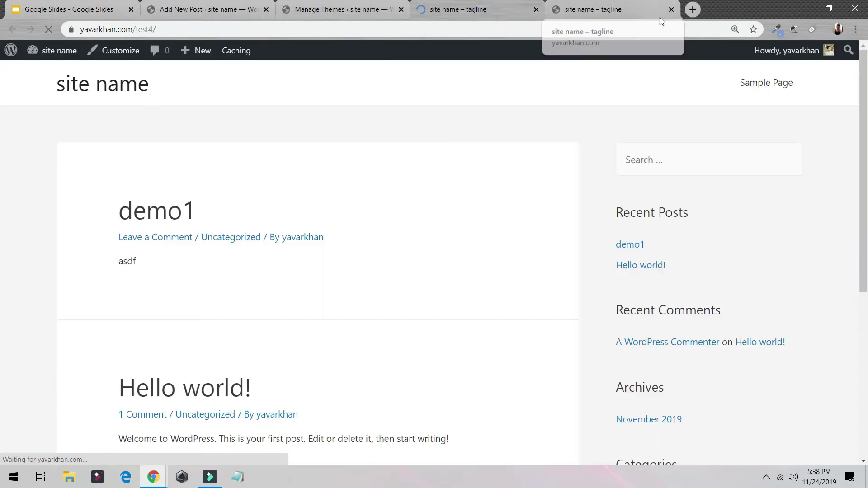
{"action": "left_click", "coordinate": [670, 9]}
{"action": "scroll", "coordinate": [533, 94], "scroll_direction": "down", "scroll_amount": 5}
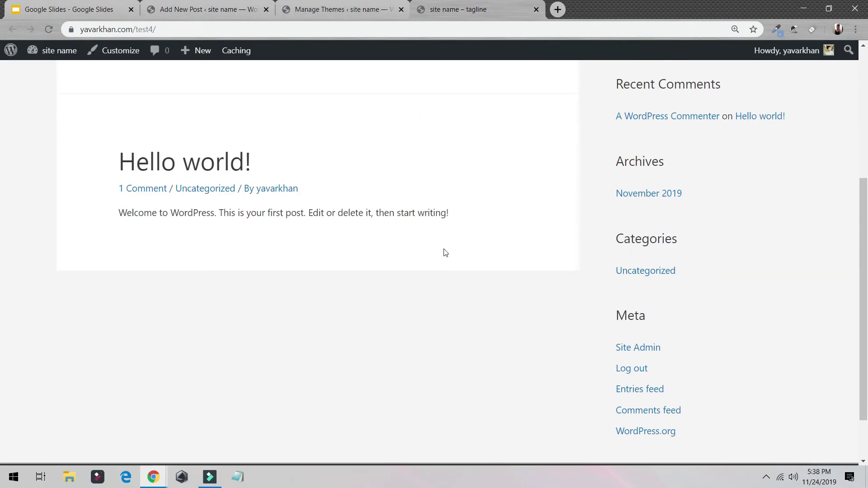
{"action": "scroll", "coordinate": [464, 259], "scroll_direction": "up", "scroll_amount": 5}
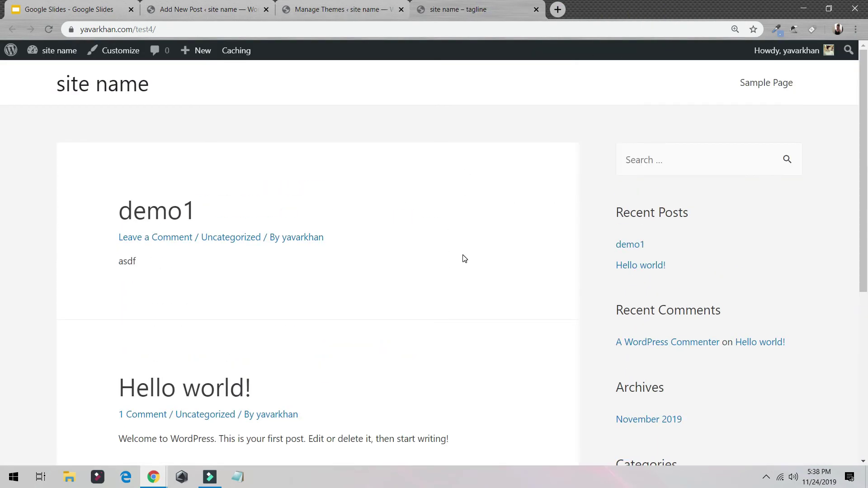
{"action": "left_click", "coordinate": [346, 6]}
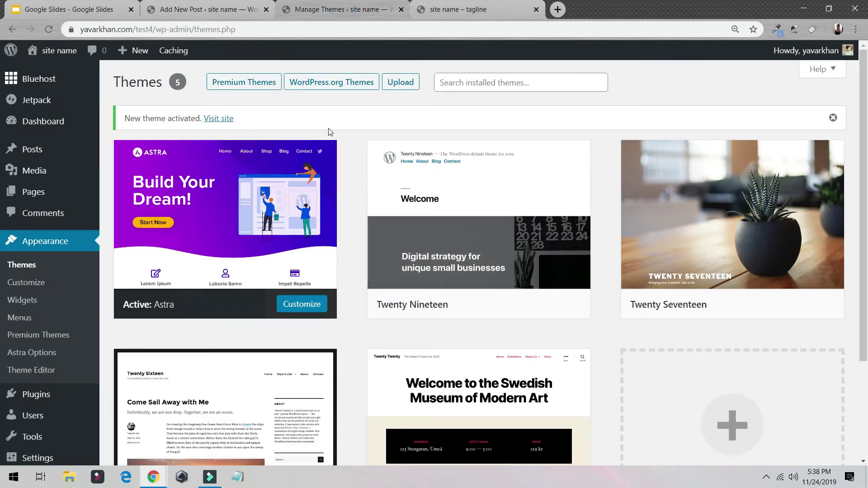
Install the starter-site importer plugin from the Astra Options page
{"action": "left_click", "coordinate": [41, 354]}
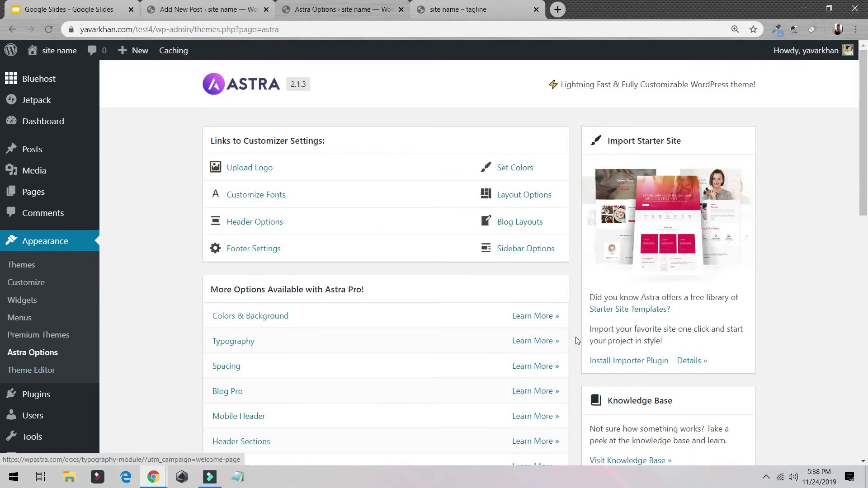
{"action": "left_click", "coordinate": [617, 362]}
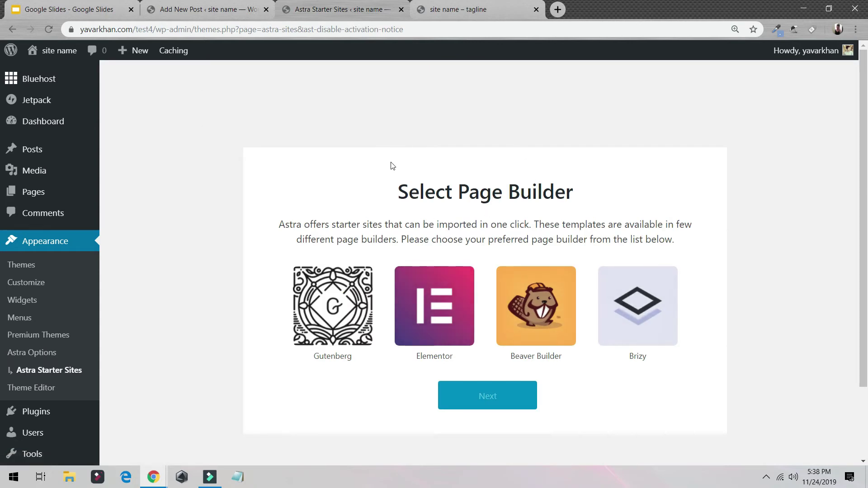
Pick Elementor as the page builder, browse the starter sites and open Nutritionist
{"action": "left_click", "coordinate": [445, 317]}
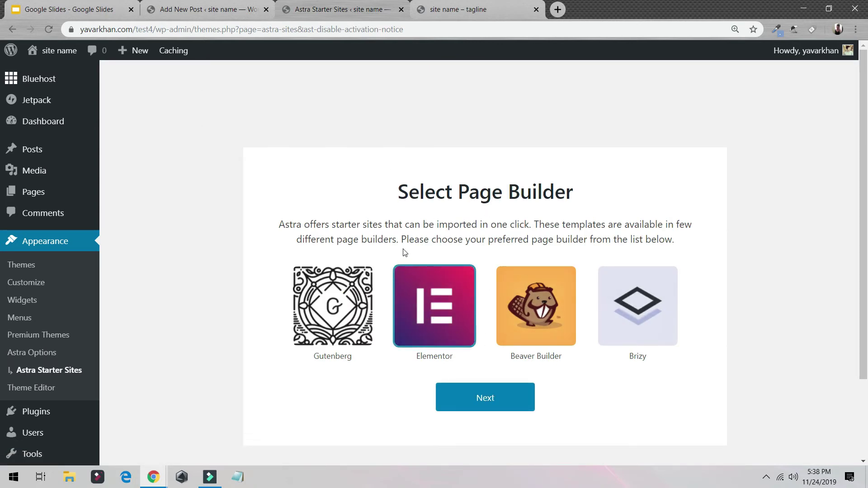
{"action": "left_click", "coordinate": [503, 398]}
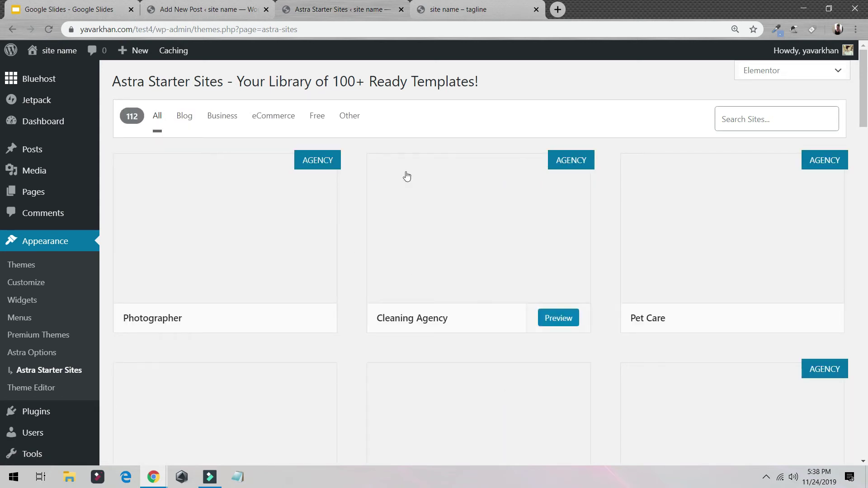
{"action": "scroll", "coordinate": [378, 227], "scroll_direction": "down", "scroll_amount": 3}
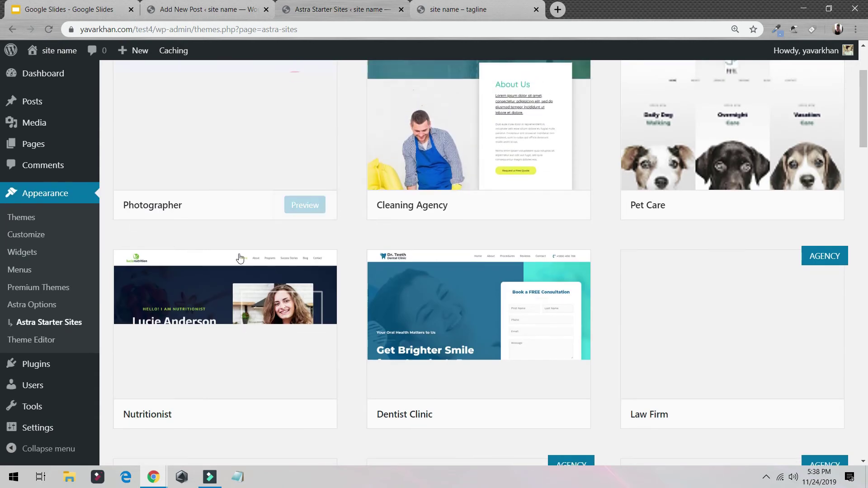
{"action": "scroll", "coordinate": [597, 184], "scroll_direction": "up", "scroll_amount": 3}
{"action": "scroll", "coordinate": [543, 194], "scroll_direction": "down", "scroll_amount": 10}
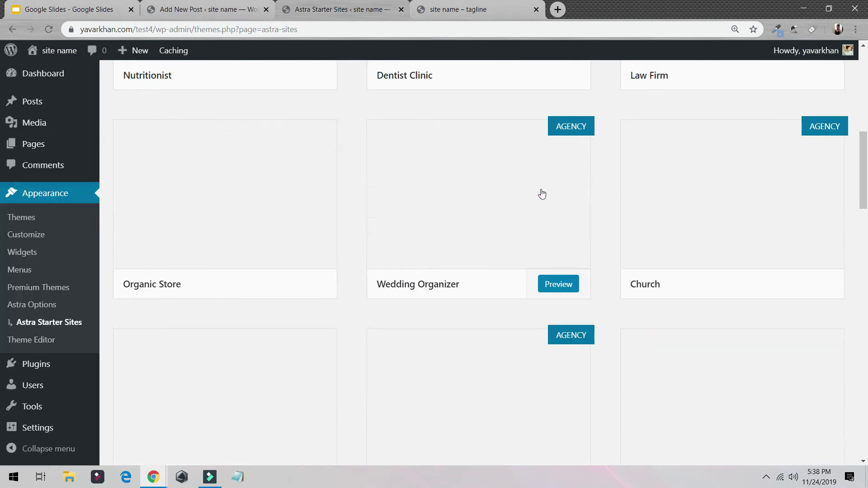
{"action": "scroll", "coordinate": [611, 201], "scroll_direction": "up", "scroll_amount": 4}
{"action": "scroll", "coordinate": [334, 181], "scroll_direction": "up", "scroll_amount": 5}
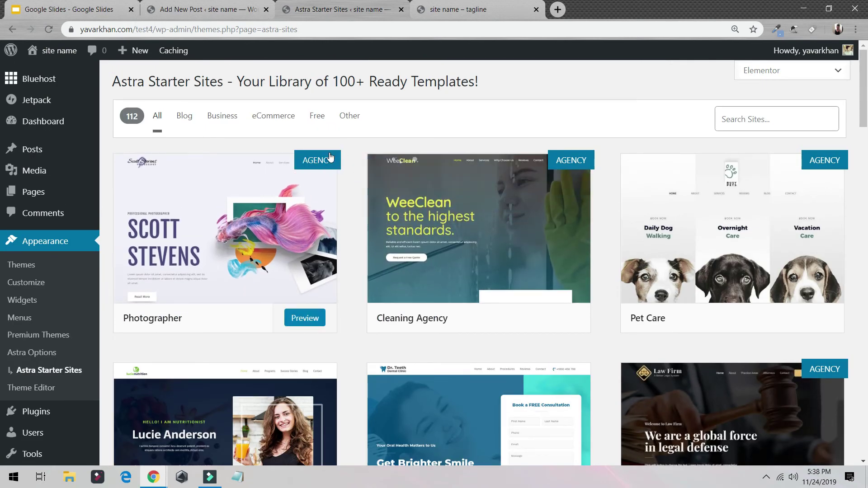
{"action": "scroll", "coordinate": [411, 174], "scroll_direction": "down", "scroll_amount": 5}
{"action": "scroll", "coordinate": [411, 175], "scroll_direction": "down", "scroll_amount": 3}
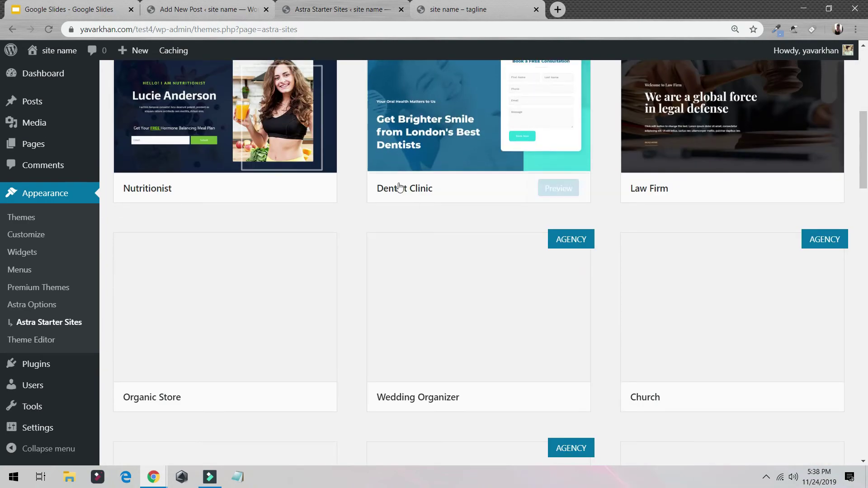
{"action": "scroll", "coordinate": [398, 188], "scroll_direction": "down", "scroll_amount": 2}
{"action": "scroll", "coordinate": [421, 220], "scroll_direction": "up", "scroll_amount": 5}
{"action": "scroll", "coordinate": [421, 219], "scroll_direction": "up", "scroll_amount": 5}
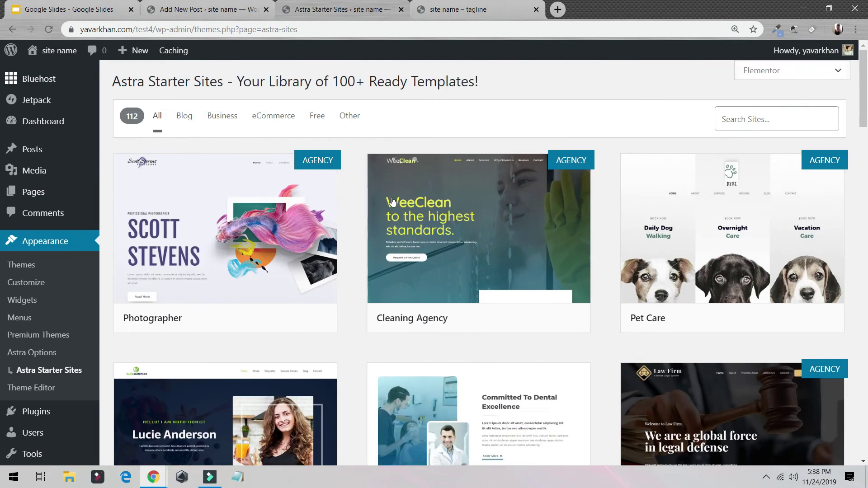
{"action": "scroll", "coordinate": [416, 199], "scroll_direction": "down", "scroll_amount": 7}
{"action": "scroll", "coordinate": [436, 201], "scroll_direction": "down", "scroll_amount": 5}
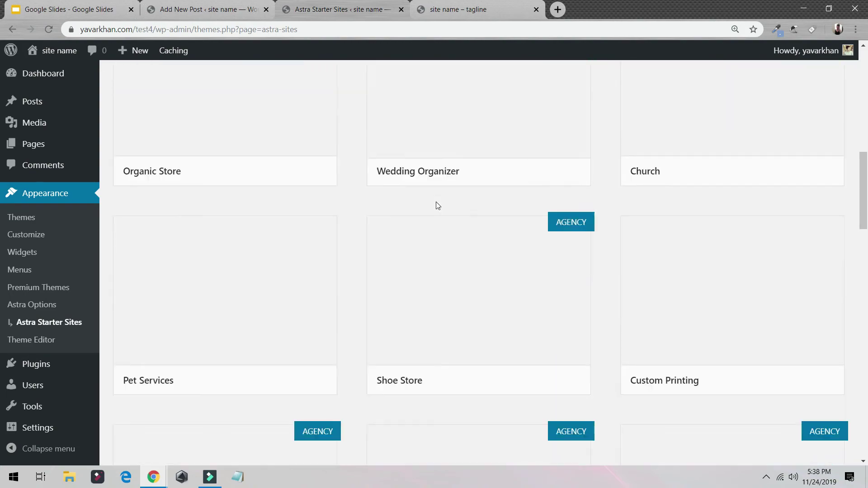
{"action": "scroll", "coordinate": [436, 204], "scroll_direction": "up", "scroll_amount": 6}
{"action": "scroll", "coordinate": [437, 206], "scroll_direction": "down", "scroll_amount": 1}
{"action": "scroll", "coordinate": [436, 206], "scroll_direction": "up", "scroll_amount": 5}
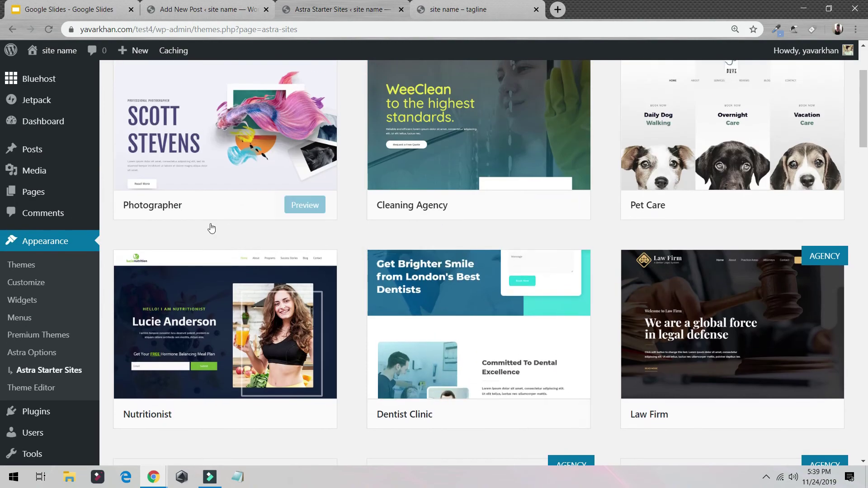
{"action": "scroll", "coordinate": [260, 253], "scroll_direction": "down", "scroll_amount": 3}
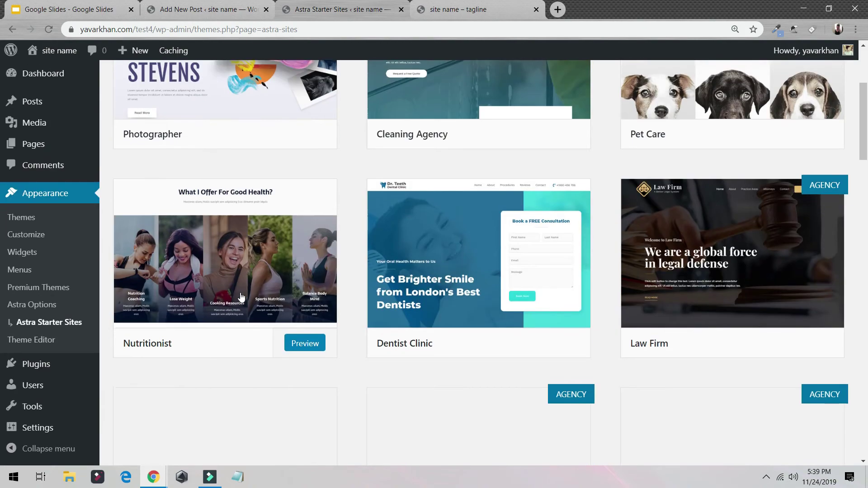
{"action": "scroll", "coordinate": [275, 216], "scroll_direction": "down", "scroll_amount": 5}
{"action": "scroll", "coordinate": [248, 240], "scroll_direction": "up", "scroll_amount": 6}
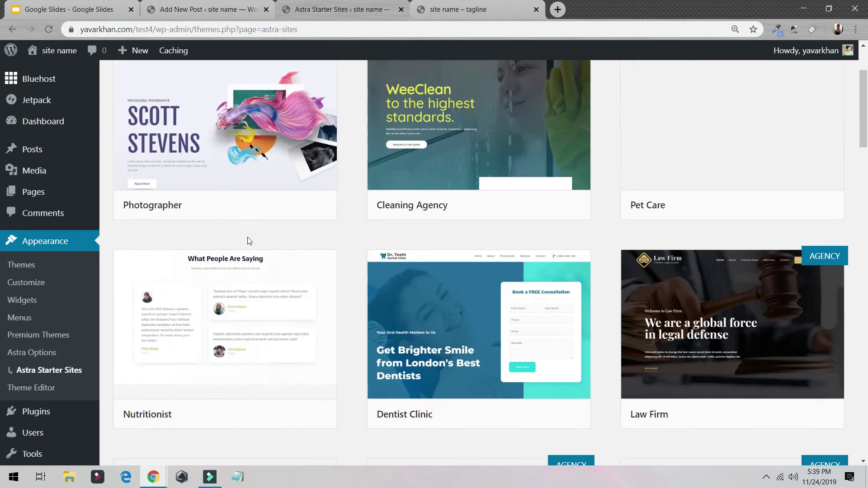
{"action": "left_click", "coordinate": [272, 326]}
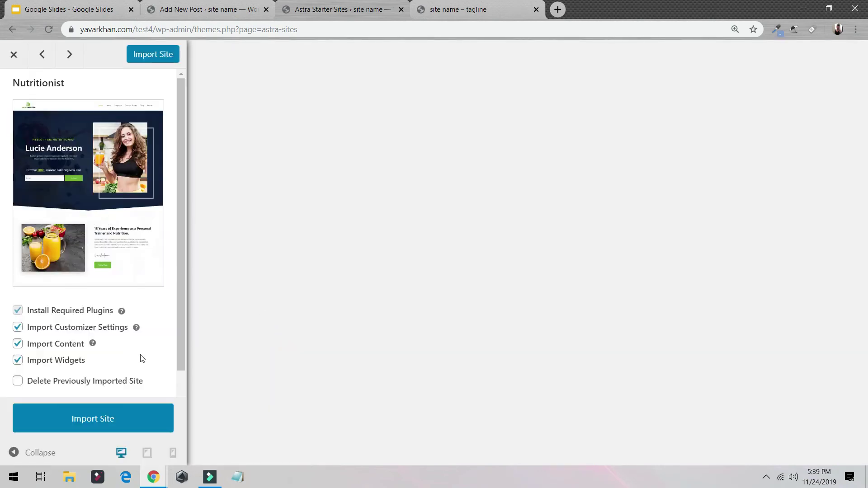
Import the Nutritionist starter site and wait for the Done message
{"action": "left_click", "coordinate": [92, 421]}
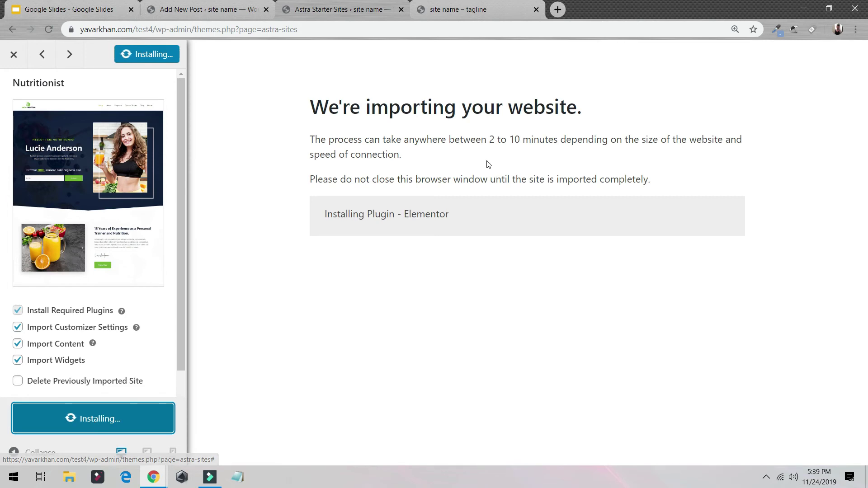
{"action": "left_click_drag", "start_coordinate": [481, 140], "coordinate": [563, 141]}
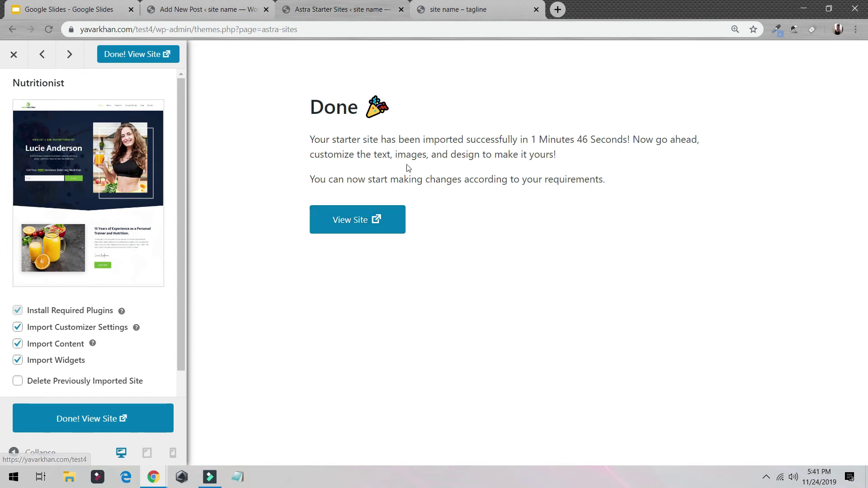
View the imported Nutritionist home page, then open it in the Elementor editor
{"action": "left_click", "coordinate": [368, 220]}
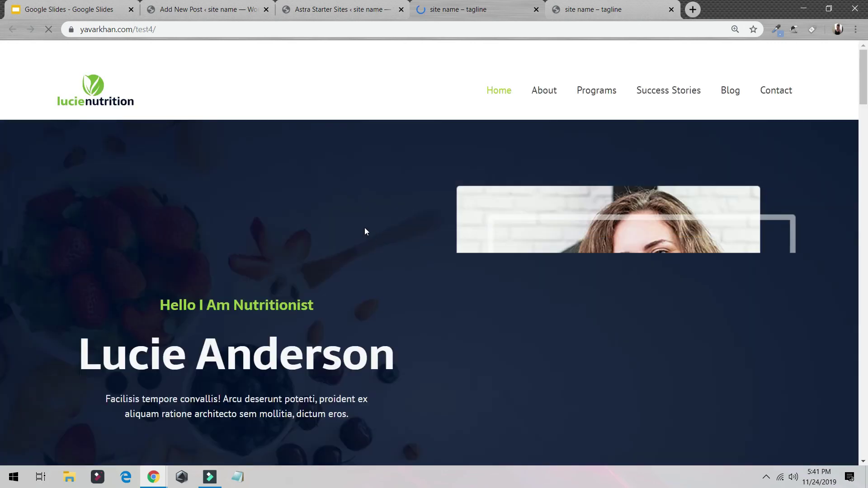
{"action": "scroll", "coordinate": [280, 176], "scroll_direction": "down", "scroll_amount": 10}
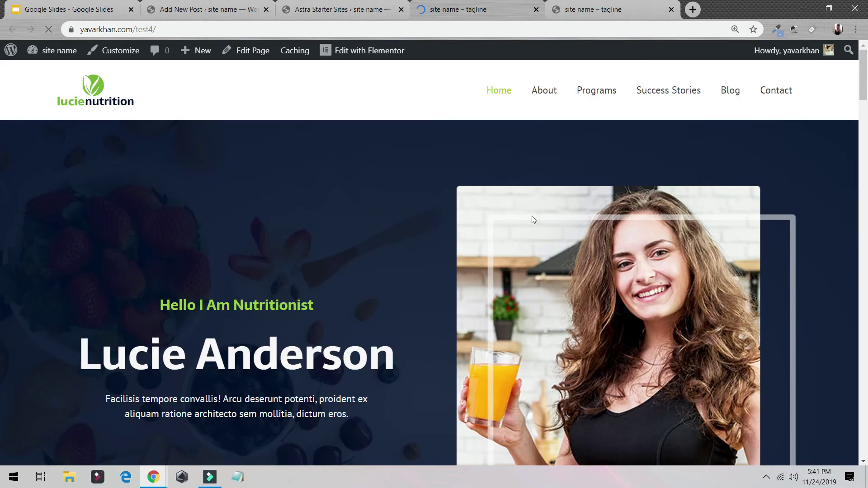
{"action": "scroll", "coordinate": [532, 220], "scroll_direction": "down", "scroll_amount": 10}
{"action": "scroll", "coordinate": [534, 264], "scroll_direction": "up", "scroll_amount": 6}
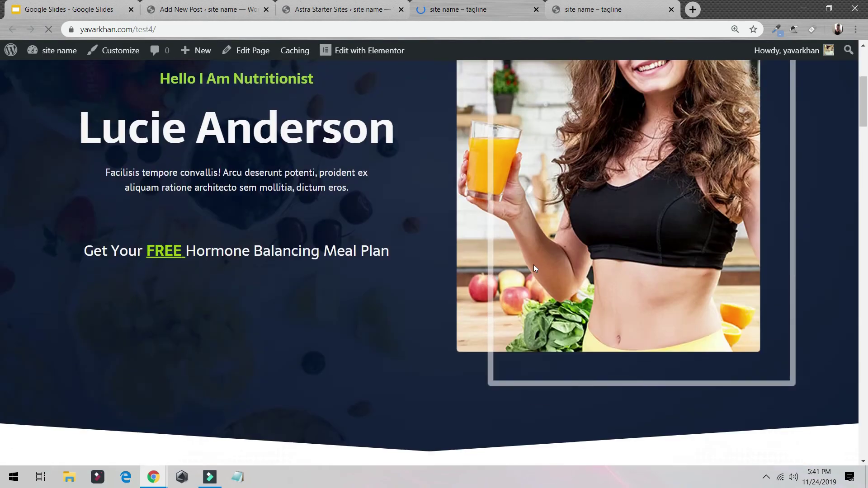
{"action": "left_click", "coordinate": [364, 54]}
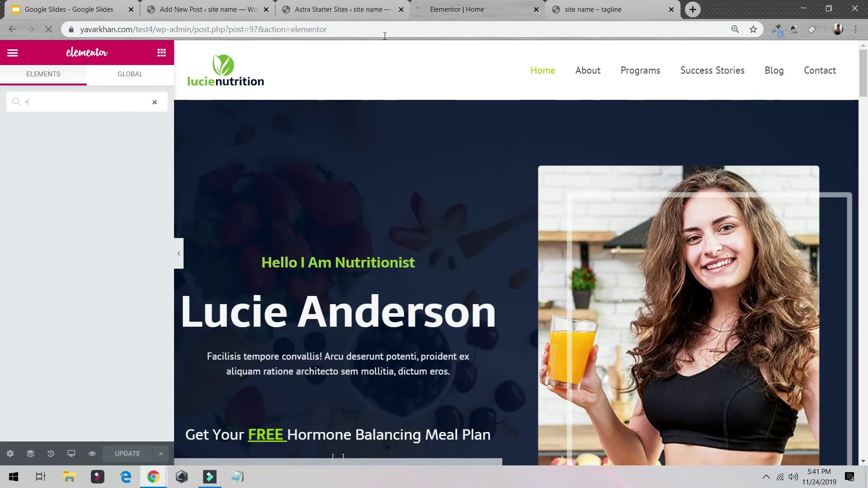
Replace the hero's name heading with the new owner's name
{"action": "left_click", "coordinate": [155, 102]}
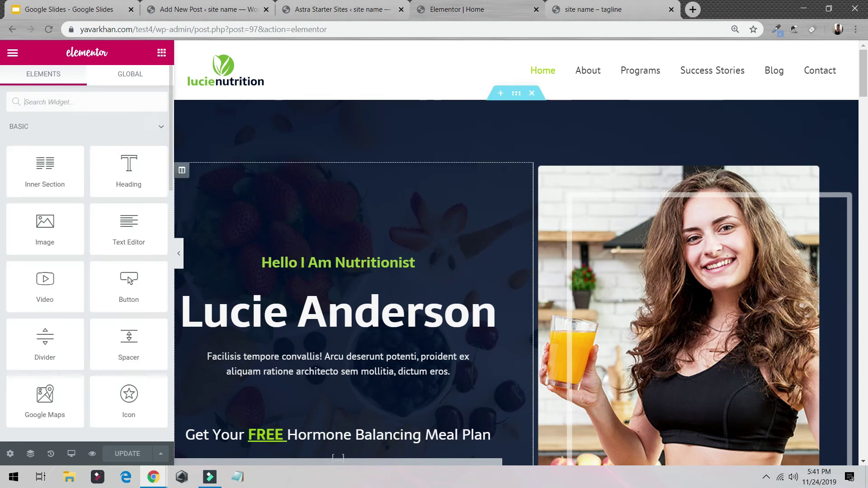
{"action": "left_click", "coordinate": [312, 310]}
{"action": "triple_click", "coordinate": [312, 307]}
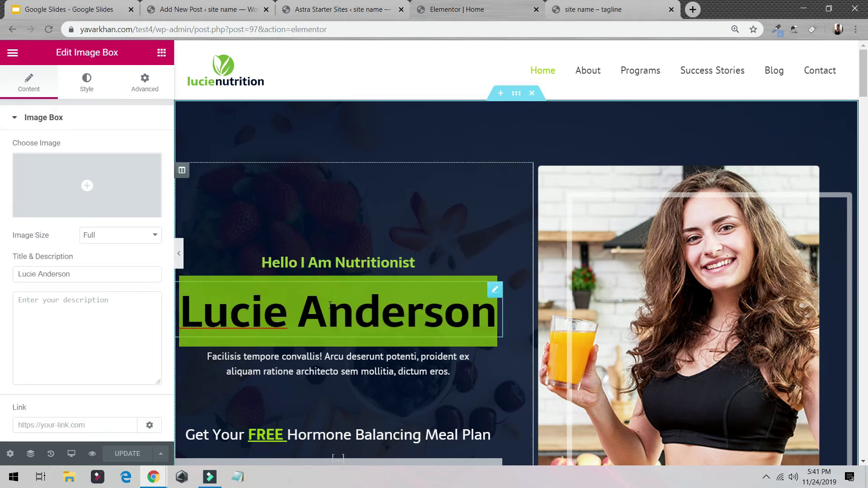
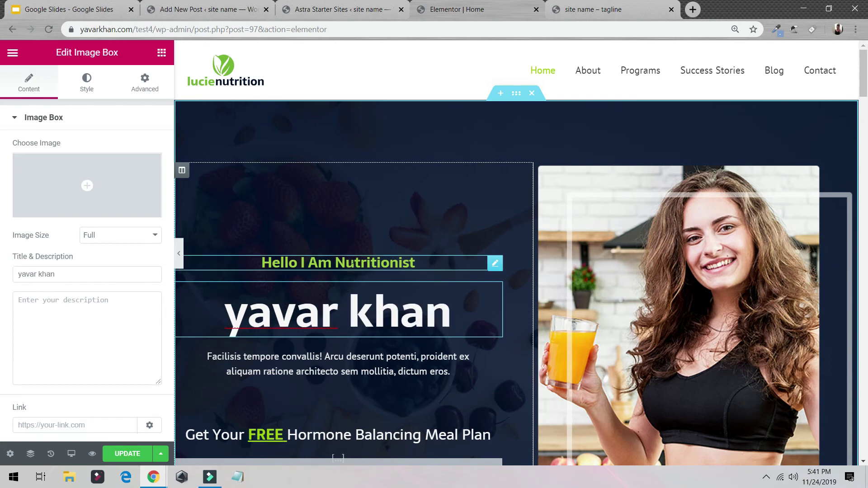
Change the tagline from 'Hello I Am Nutritionist' to 'Hello I Am web designer'
{"action": "left_click", "coordinate": [335, 263]}
{"action": "left_click_drag", "start_coordinate": [336, 263], "coordinate": [427, 270]}
{"action": "right_click", "coordinate": [397, 262]}
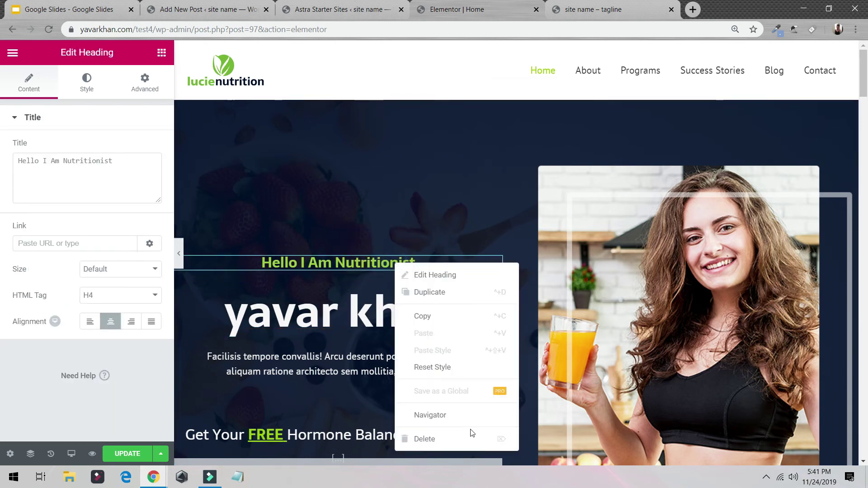
{"action": "left_click_drag", "start_coordinate": [334, 262], "coordinate": [415, 262]}
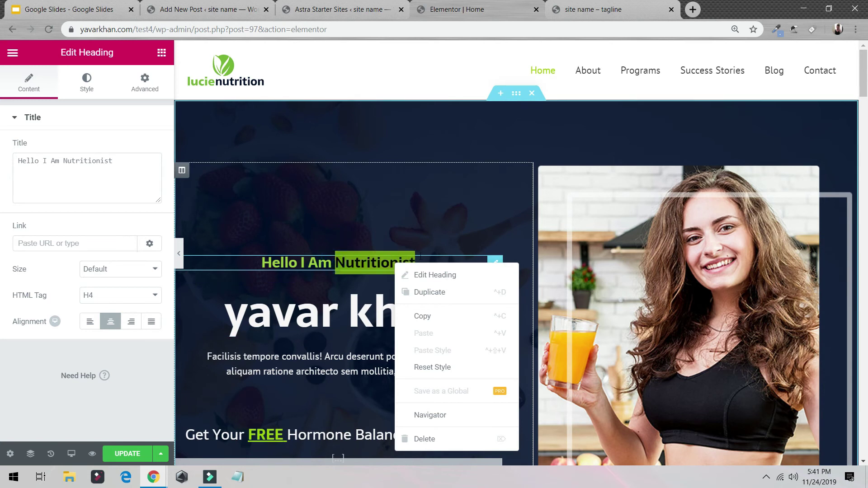
{"action": "type", "text": "web desin"}
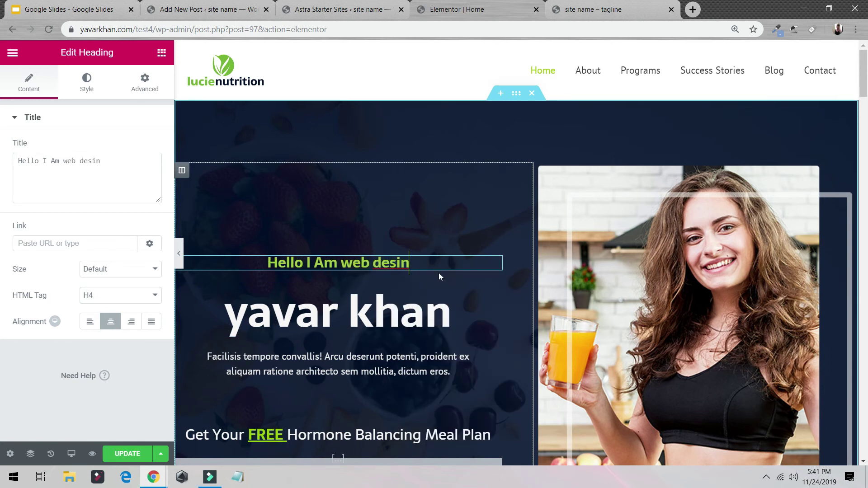
{"action": "key", "text": "BackSpace"}
{"action": "type", "text": "gner"}
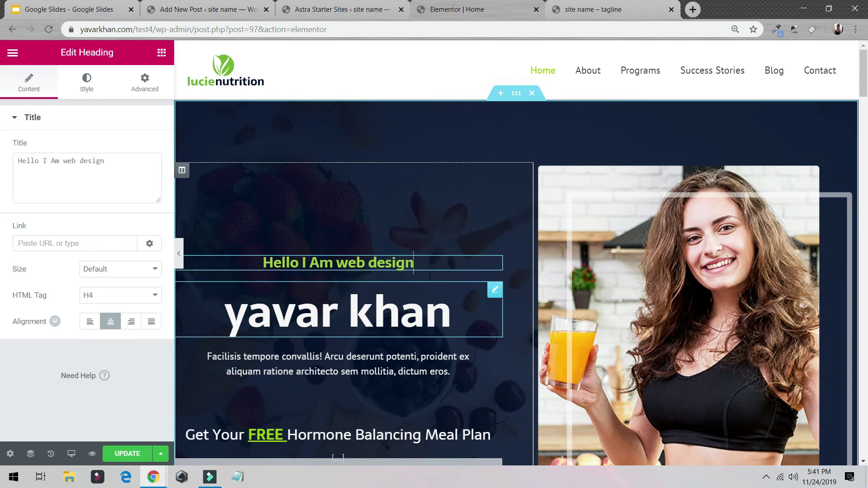
{"action": "left_click", "coordinate": [614, 292]}
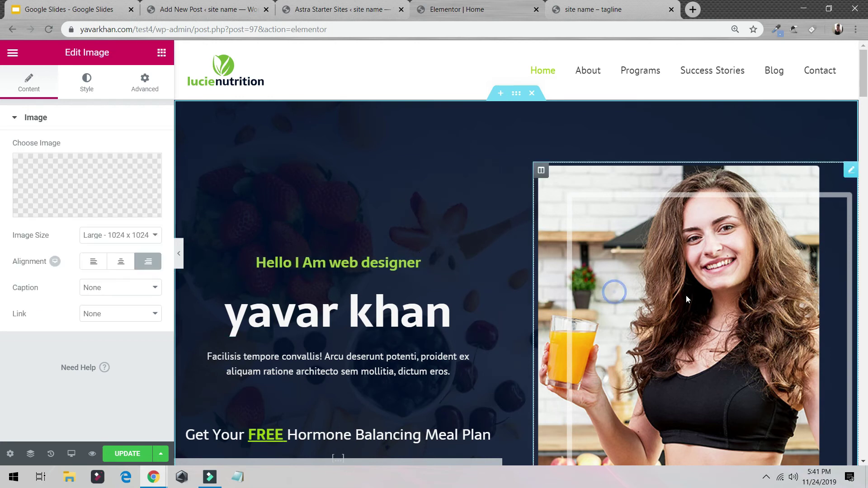
Upload IMG-2958.jpg from the Thumbnail folder and insert it as the hero photo
{"action": "left_click", "coordinate": [92, 93]}
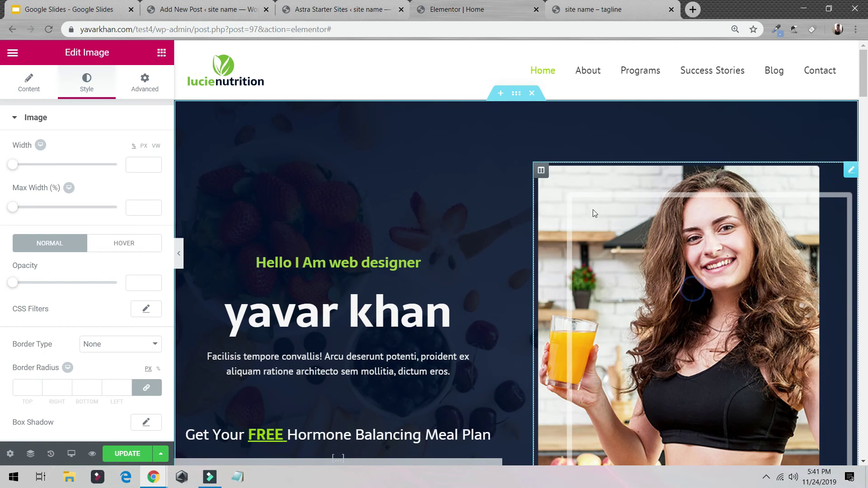
{"action": "left_click", "coordinate": [38, 88]}
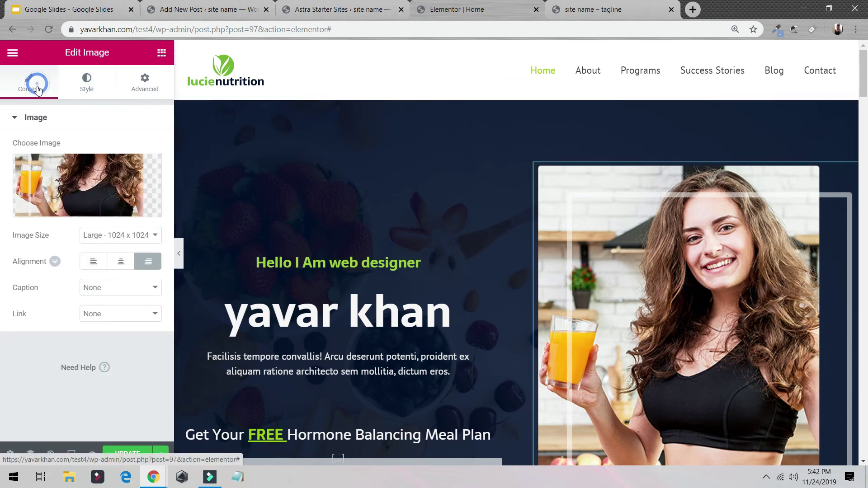
{"action": "left_click", "coordinate": [103, 184]}
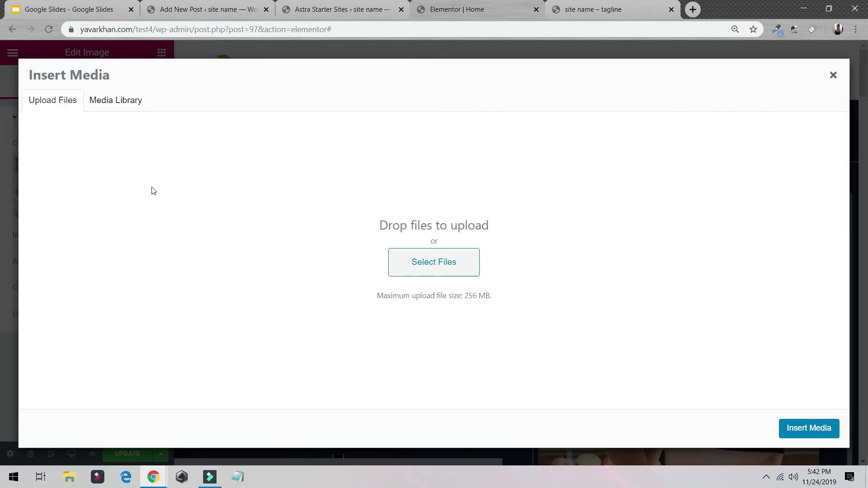
{"action": "left_click", "coordinate": [111, 105]}
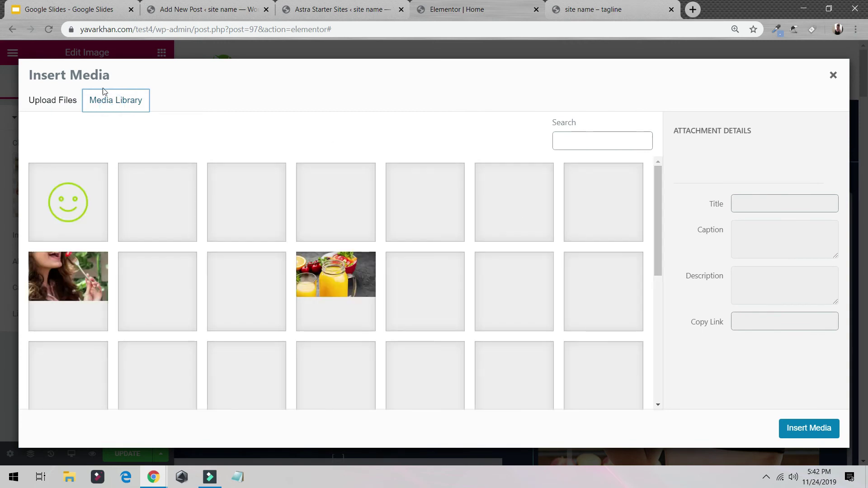
{"action": "left_click", "coordinate": [54, 99]}
{"action": "left_click", "coordinate": [434, 273]}
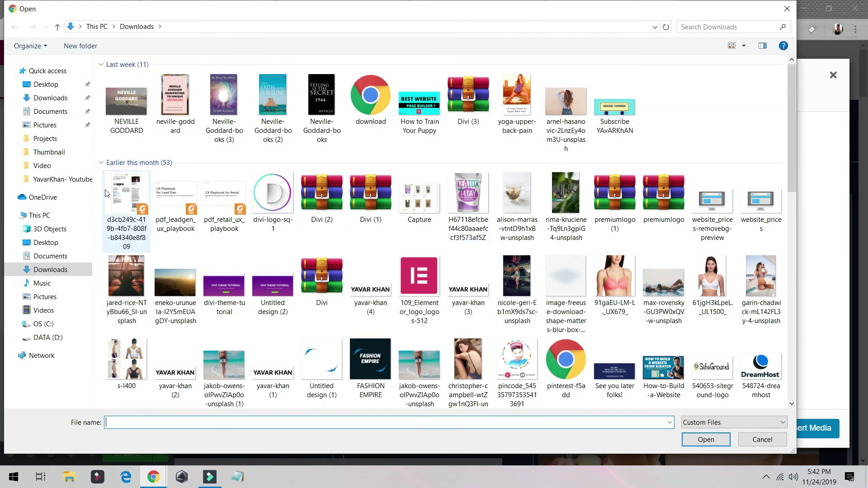
{"action": "left_click", "coordinate": [68, 179]}
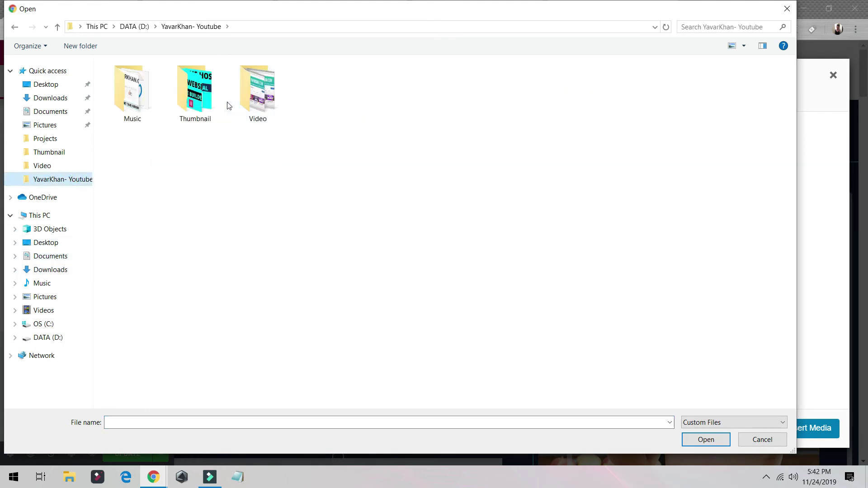
{"action": "double_click", "coordinate": [213, 100]}
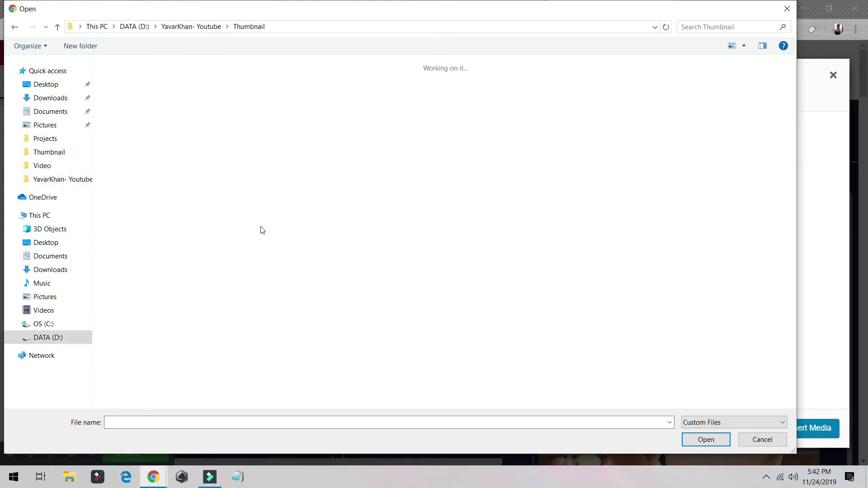
{"action": "left_click", "coordinate": [734, 423]}
{"action": "left_click", "coordinate": [701, 442]}
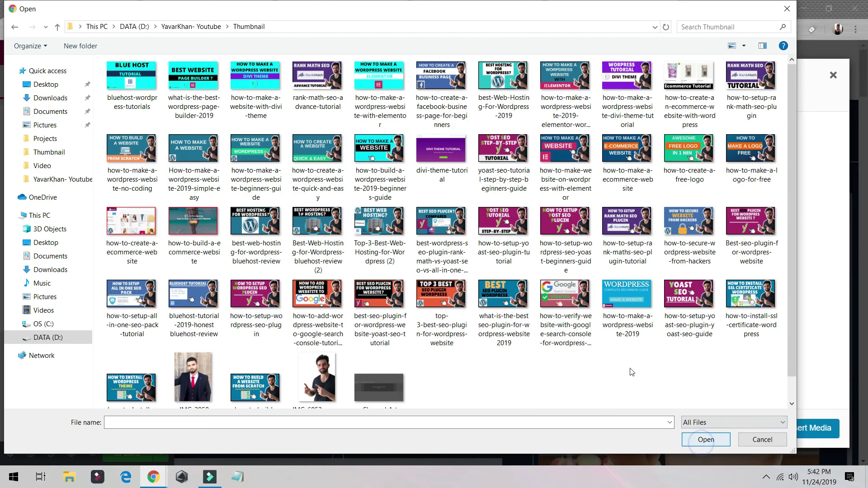
{"action": "scroll", "coordinate": [463, 339], "scroll_direction": "down", "scroll_amount": 1}
{"action": "double_click", "coordinate": [194, 348]}
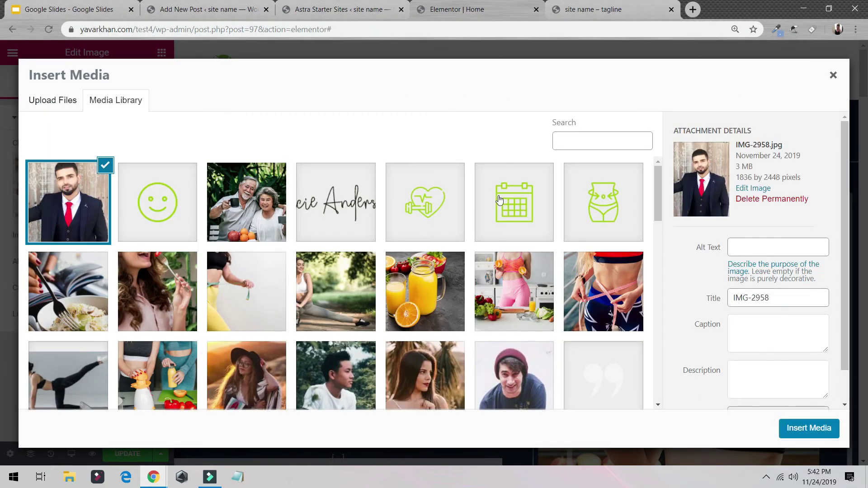
{"action": "left_click", "coordinate": [794, 430]}
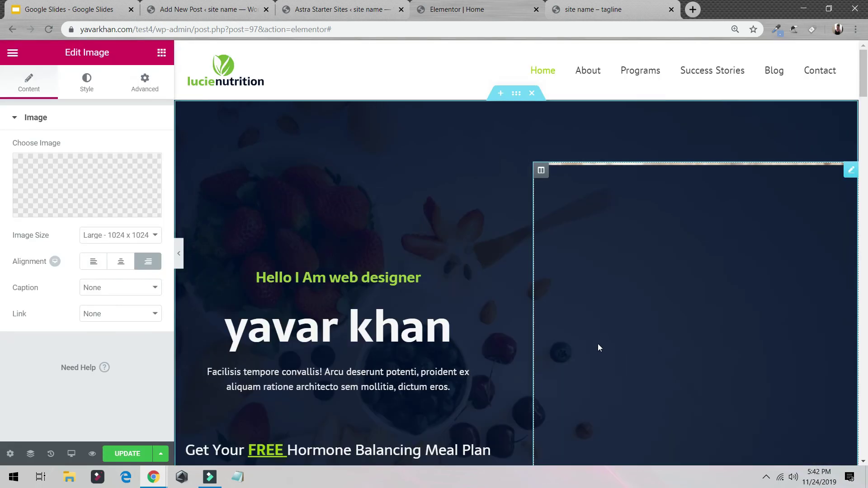
Save the Elementor changes and view the live page in a new tab
{"action": "left_click", "coordinate": [128, 452]}
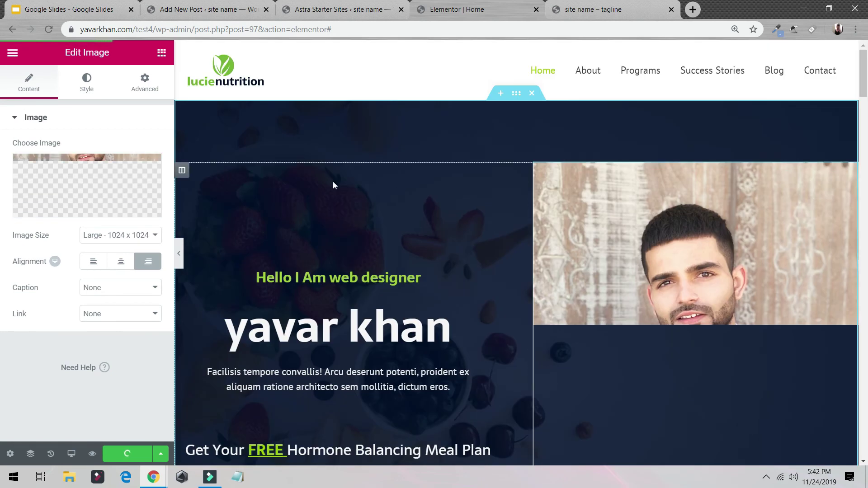
{"action": "left_click", "coordinate": [12, 53]}
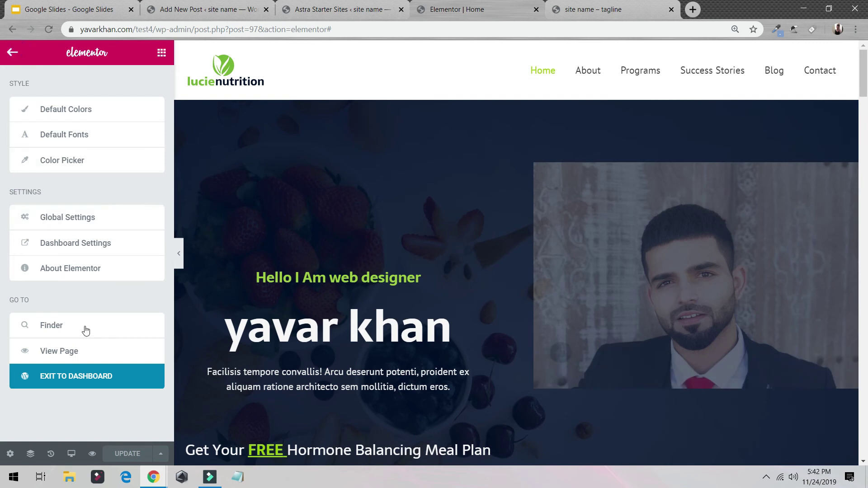
{"action": "left_click", "coordinate": [73, 351]}
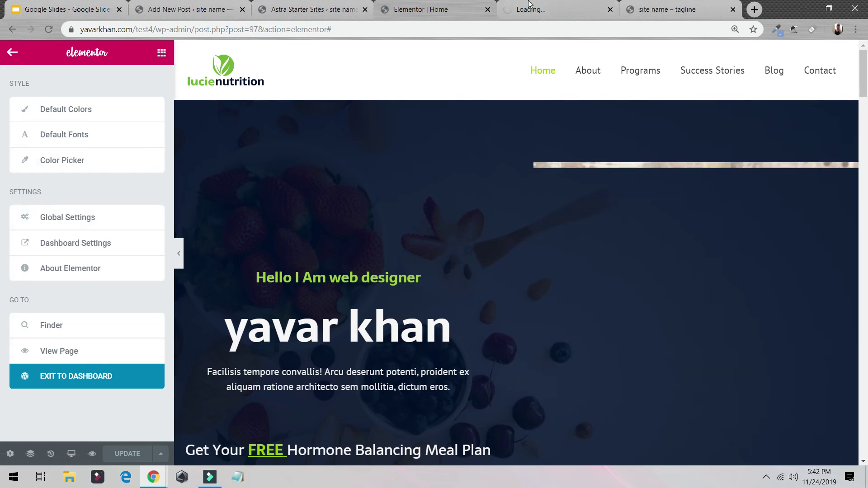
{"action": "left_click", "coordinate": [529, 7]}
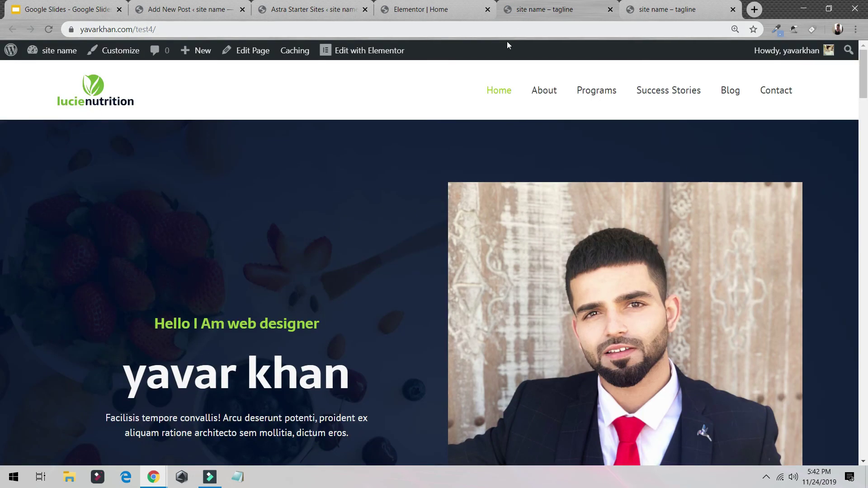
{"action": "scroll", "coordinate": [398, 127], "scroll_direction": "down", "scroll_amount": 5}
{"action": "scroll", "coordinate": [398, 126], "scroll_direction": "up", "scroll_amount": 5}
Restore the browser window to a smaller size and try the navigation menu
{"action": "left_click", "coordinate": [829, 9]}
{"action": "left_click", "coordinate": [729, 107]}
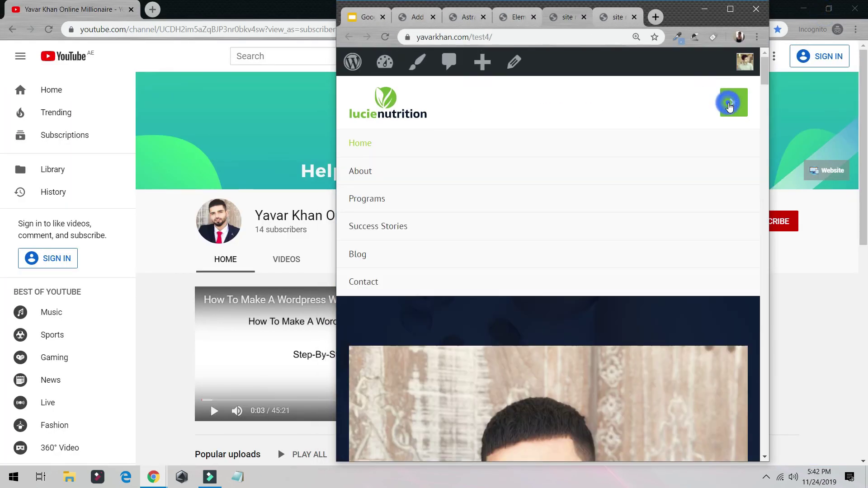
{"action": "left_click", "coordinate": [728, 108]}
{"action": "scroll", "coordinate": [675, 219], "scroll_direction": "down", "scroll_amount": 5}
{"action": "scroll", "coordinate": [676, 219], "scroll_direction": "up", "scroll_amount": 5}
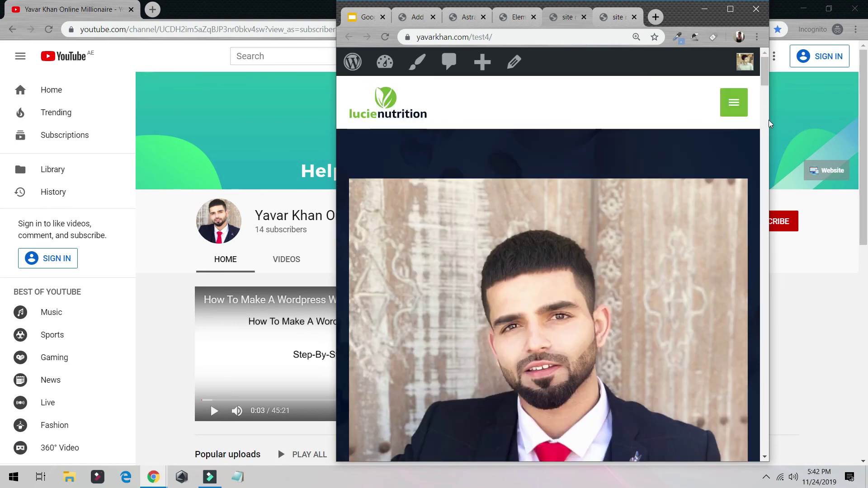
Narrow the window to phone width, scroll the page and expand the mobile menu
{"action": "left_click_drag", "start_coordinate": [770, 118], "coordinate": [517, 103]}
{"action": "scroll", "coordinate": [506, 195], "scroll_direction": "down", "scroll_amount": 1}
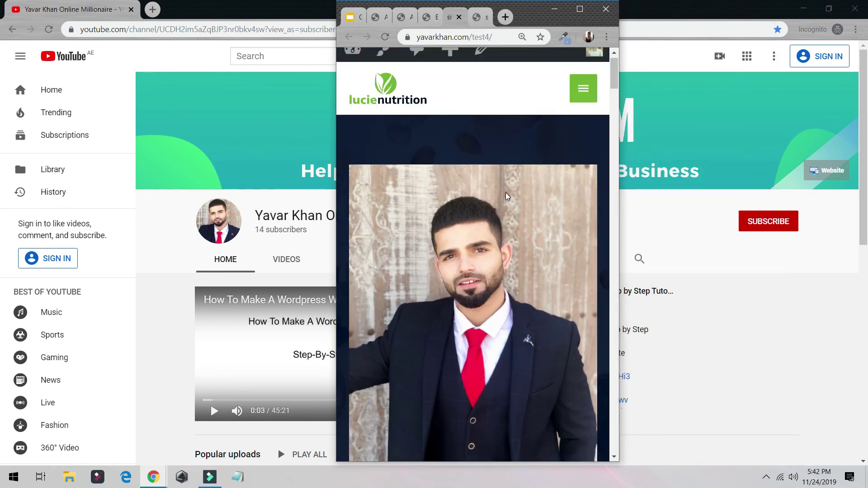
{"action": "scroll", "coordinate": [506, 194], "scroll_direction": "up", "scroll_amount": 1}
{"action": "scroll", "coordinate": [764, 208], "scroll_direction": "down", "scroll_amount": 4}
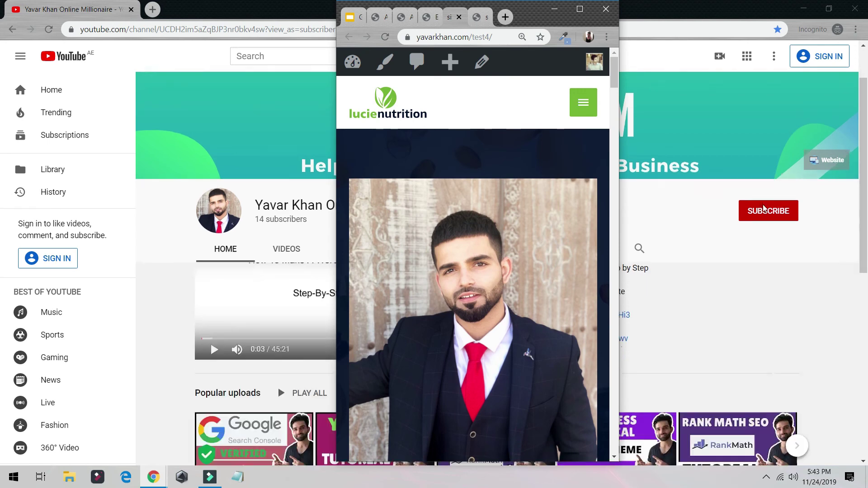
{"action": "scroll", "coordinate": [737, 194], "scroll_direction": "up", "scroll_amount": 4}
{"action": "scroll", "coordinate": [519, 203], "scroll_direction": "down", "scroll_amount": 8}
{"action": "scroll", "coordinate": [519, 202], "scroll_direction": "up", "scroll_amount": 12}
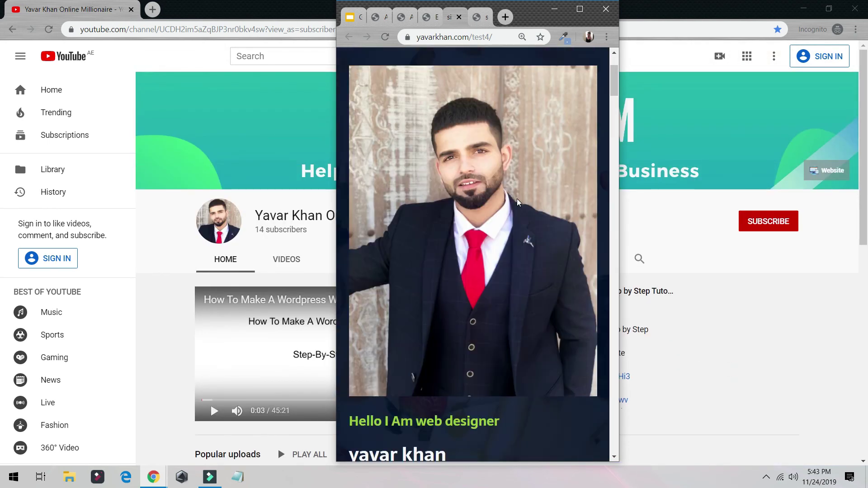
{"action": "scroll", "coordinate": [500, 185], "scroll_direction": "down", "scroll_amount": 7}
{"action": "scroll", "coordinate": [500, 184], "scroll_direction": "up", "scroll_amount": 7}
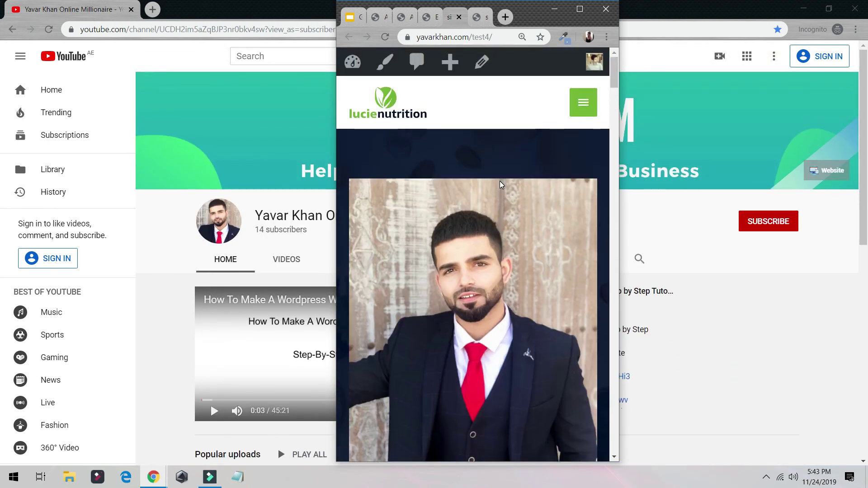
{"action": "scroll", "coordinate": [501, 186], "scroll_direction": "down", "scroll_amount": 7}
{"action": "scroll", "coordinate": [508, 186], "scroll_direction": "up", "scroll_amount": 7}
{"action": "scroll", "coordinate": [481, 174], "scroll_direction": "down", "scroll_amount": 7}
{"action": "scroll", "coordinate": [482, 174], "scroll_direction": "up", "scroll_amount": 7}
{"action": "left_click", "coordinate": [577, 100]}
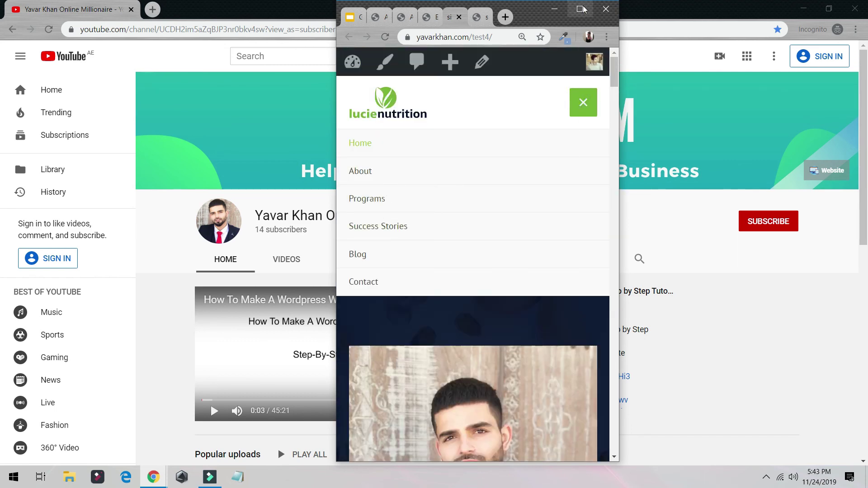
{"action": "left_click", "coordinate": [580, 9]}
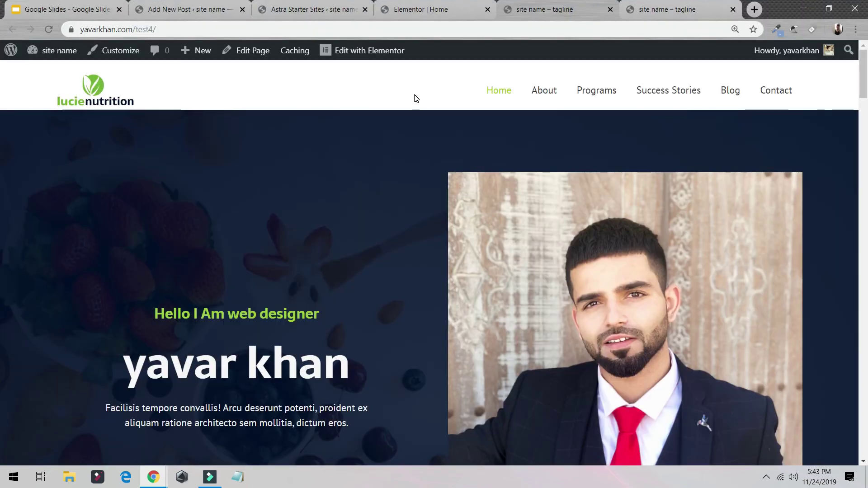